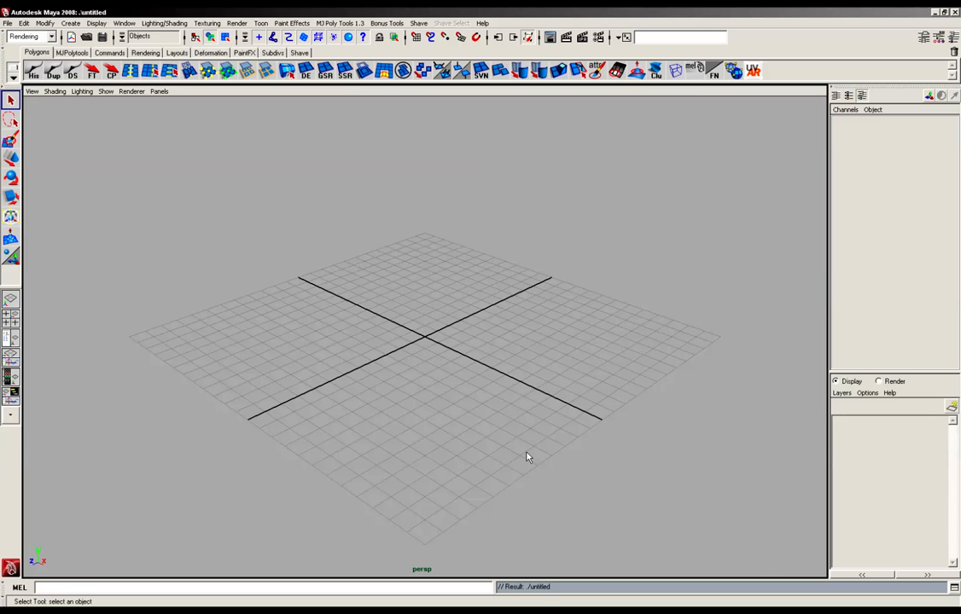
Create a polygon cube at the origin, show it shaded and expose its polyCube1 creation settings.
{"action": "left_click_drag", "start_coordinate": [527, 453], "coordinate": [524, 444], "text": "alt"}
{"action": "right_click_drag", "start_coordinate": [407, 409], "coordinate": [697, 421], "text": "alt"}
{"action": "middle_click_drag", "start_coordinate": [559, 423], "coordinate": [552, 436], "text": "alt"}
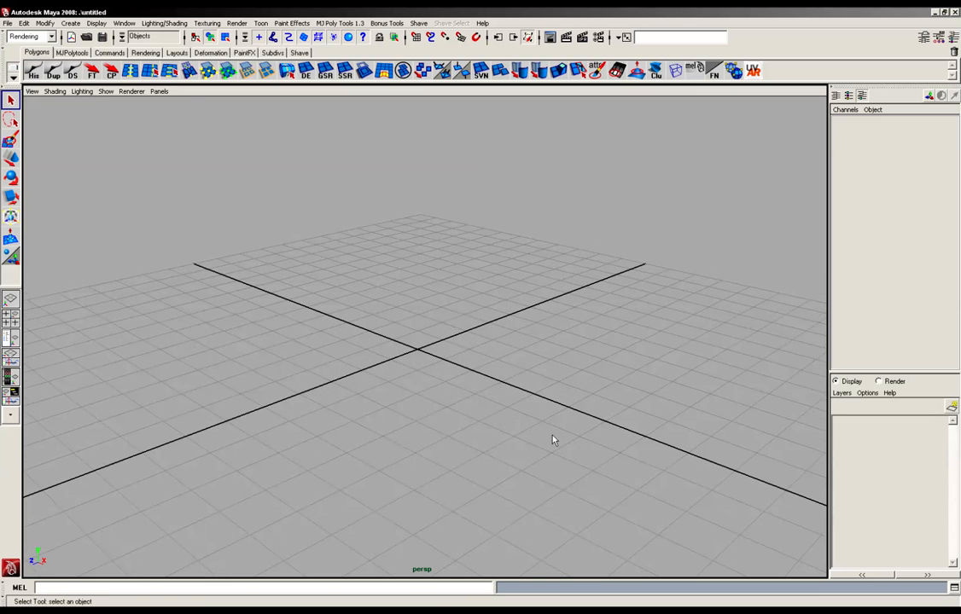
{"action": "left_click", "coordinate": [70, 24]}
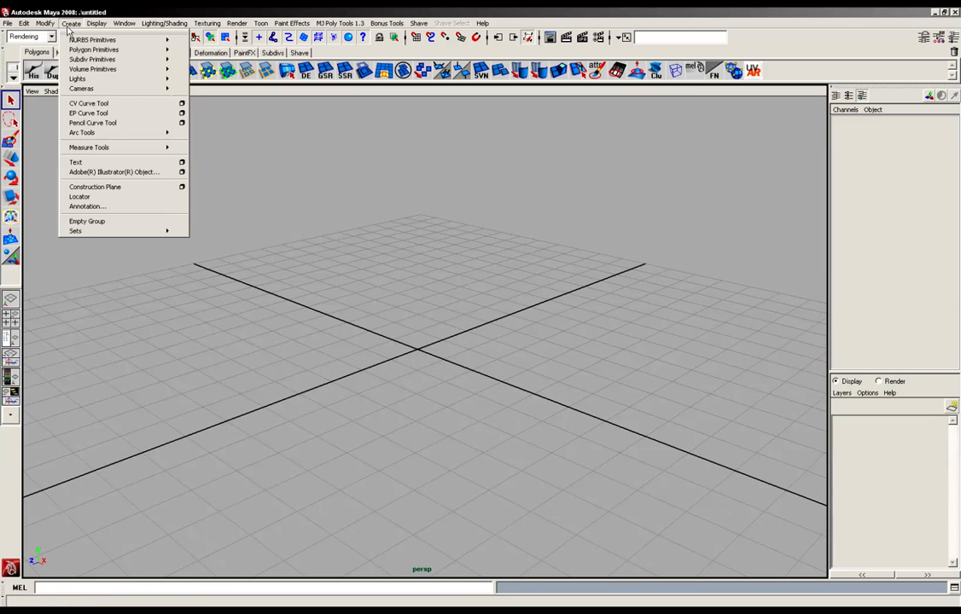
{"action": "mouse_move", "coordinate": [93, 49]}
{"action": "left_click", "coordinate": [193, 68]}
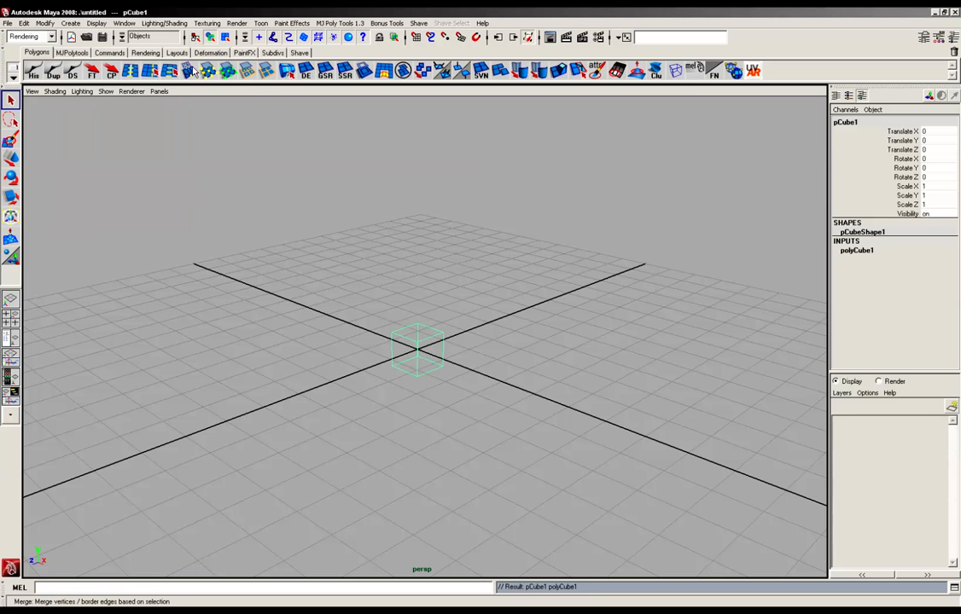
{"action": "mouse_move", "coordinate": [271, 277]}
{"action": "right_mouse_down", "text": "alt"}
{"action": "mouse_move", "coordinate": [454, 302]}
{"action": "mouse_move", "coordinate": [414, 313]}
{"action": "mouse_move", "coordinate": [535, 296]}
{"action": "right_mouse_up", "text": "alt"}
{"action": "key", "text": "5"}
{"action": "left_click_drag", "start_coordinate": [536, 296], "coordinate": [811, 288], "text": "alt"}
{"action": "left_click", "coordinate": [850, 251]}
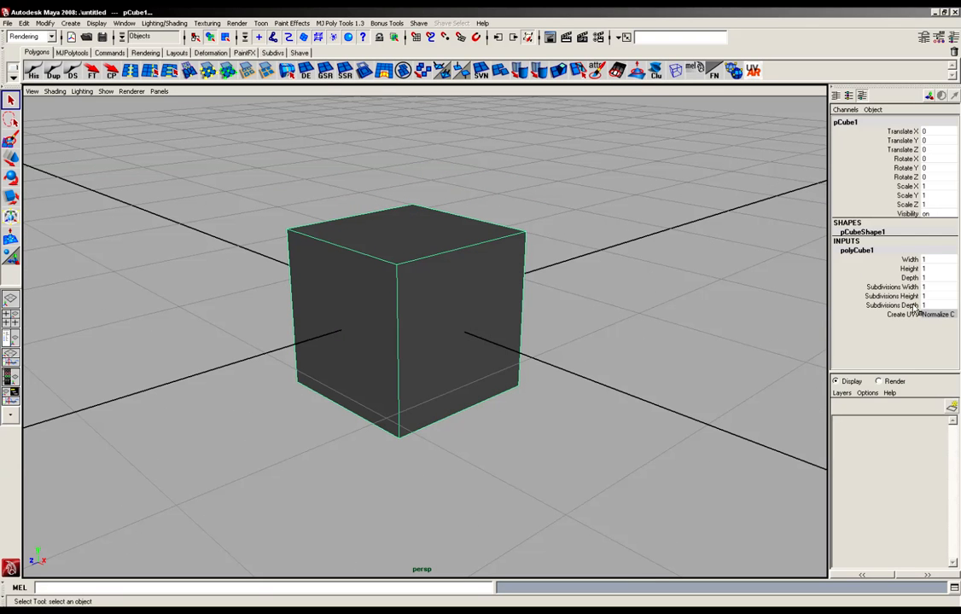
{"action": "left_click", "coordinate": [892, 288]}
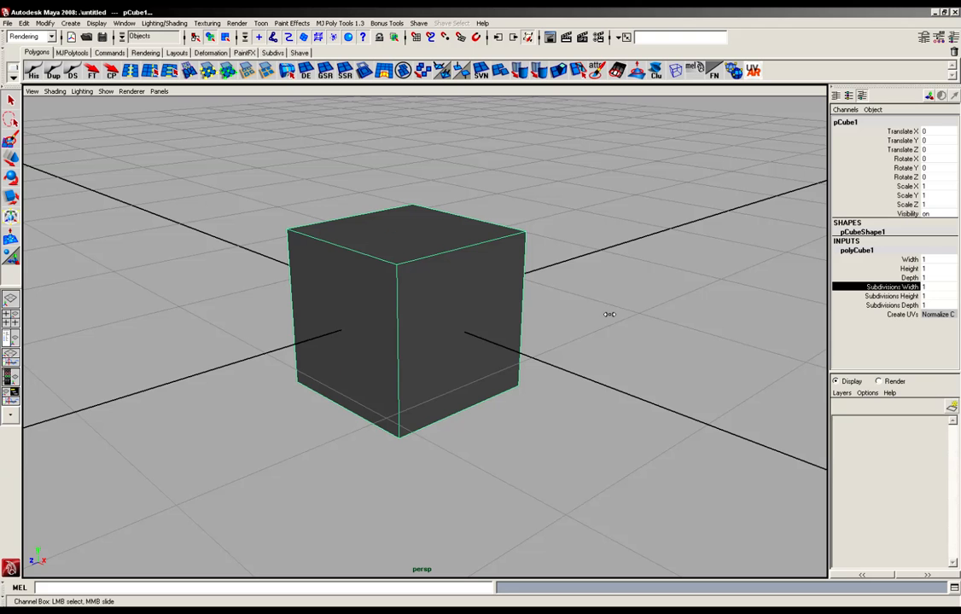
{"action": "middle_click_drag", "start_coordinate": [609, 314], "coordinate": [615, 314]}
{"action": "key", "text": "ctrl+z"}
Set the cube's Subdivisions Height and Subdivisions Depth to 2.
{"action": "left_click", "coordinate": [906, 297]}
{"action": "middle_click_drag", "start_coordinate": [670, 335], "coordinate": [674, 338]}
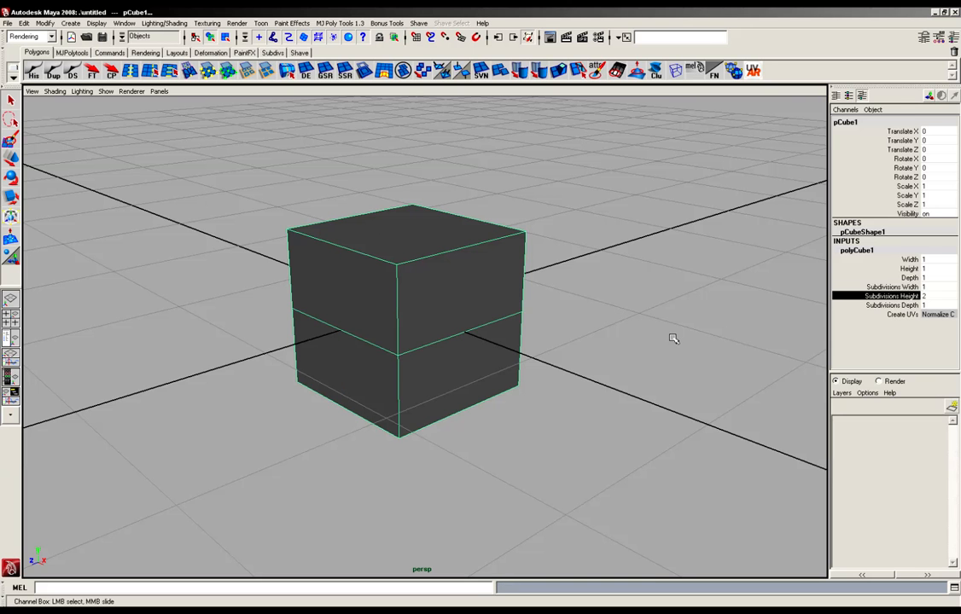
{"action": "left_click", "coordinate": [904, 305]}
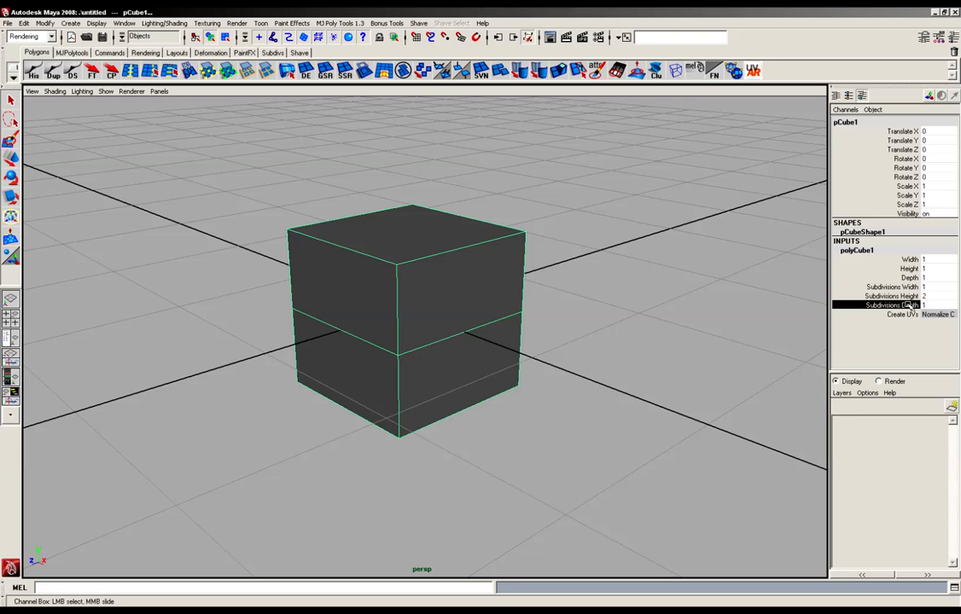
{"action": "middle_click_drag", "start_coordinate": [578, 357], "coordinate": [583, 354]}
Select all of the cube's vertices and scale them wider along the Z axis.
{"action": "left_click_drag", "start_coordinate": [584, 354], "coordinate": [468, 333], "text": "alt"}
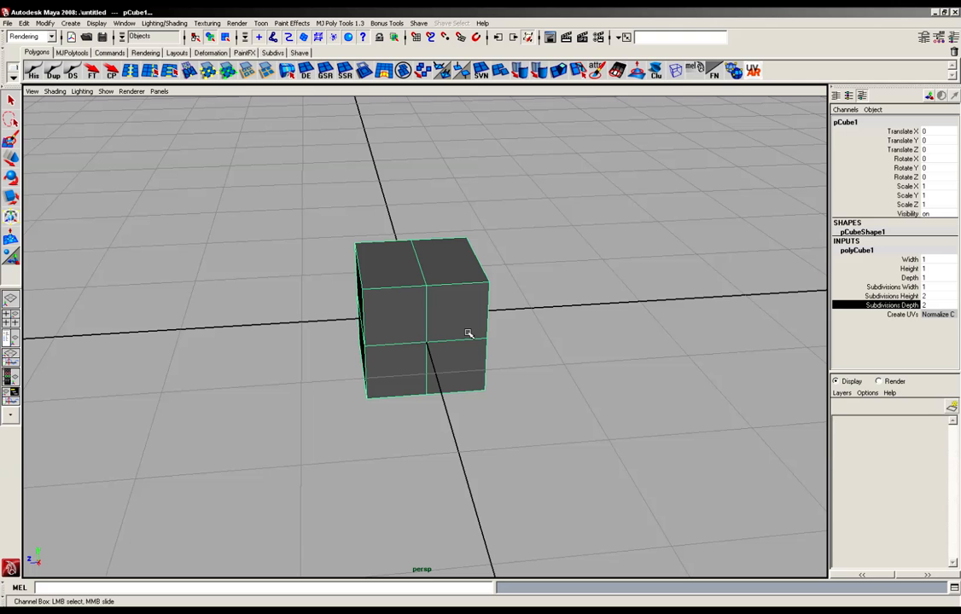
{"action": "right_click_drag", "start_coordinate": [468, 333], "coordinate": [390, 294]}
{"action": "left_click_drag", "start_coordinate": [390, 294], "coordinate": [482, 362], "text": "alt"}
{"action": "left_click_drag", "start_coordinate": [317, 212], "coordinate": [509, 428]}
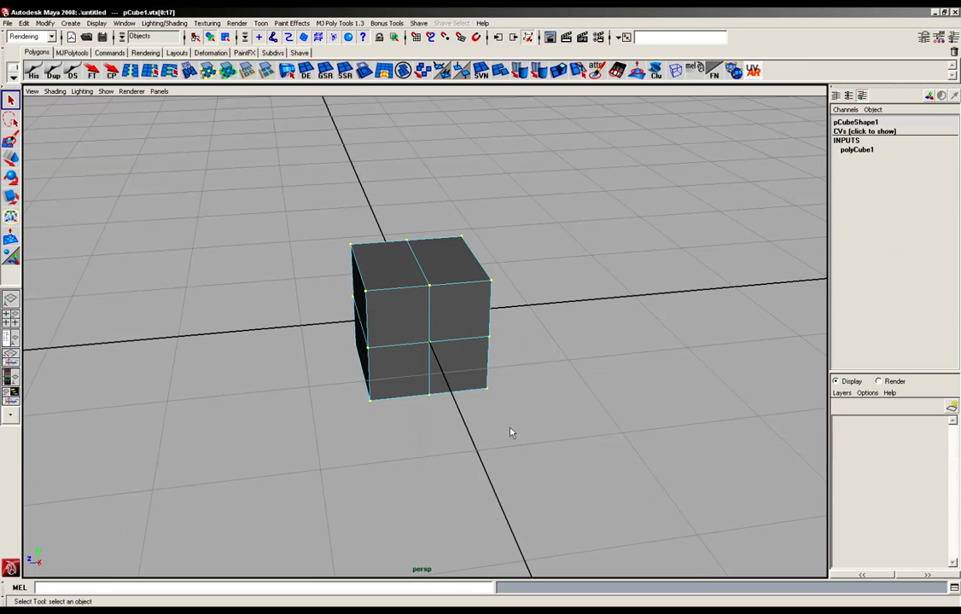
{"action": "key", "text": "r"}
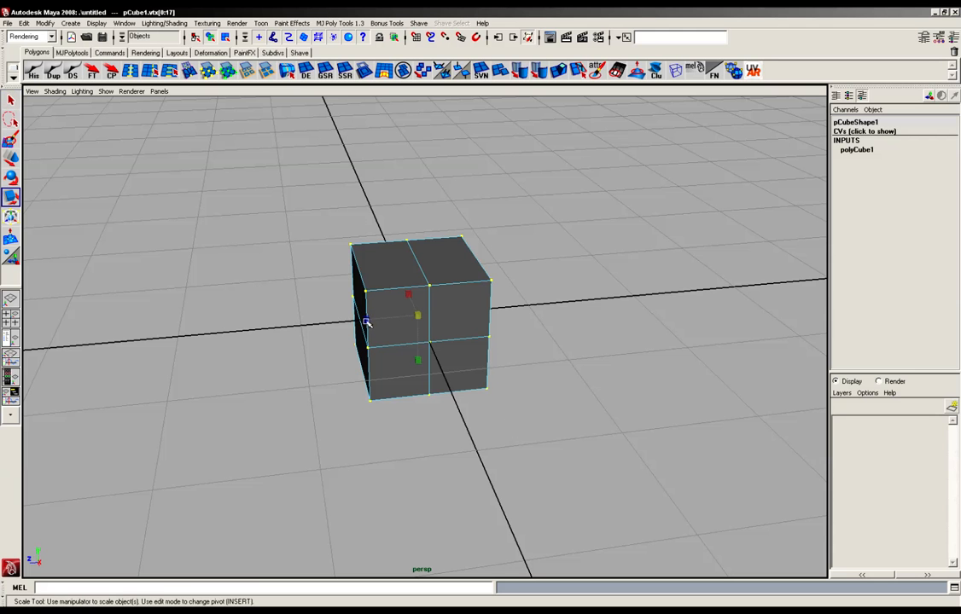
{"action": "mouse_move", "coordinate": [367, 322]}
{"action": "left_mouse_down"}
{"action": "mouse_move", "coordinate": [347, 328]}
{"action": "mouse_move", "coordinate": [373, 388]}
{"action": "mouse_move", "coordinate": [352, 314]}
{"action": "left_mouse_up"}
Scale the block's outer corner vertices inward along Z and slightly along Y to round its profile.
{"action": "left_click_drag", "start_coordinate": [348, 266], "coordinate": [386, 295]}
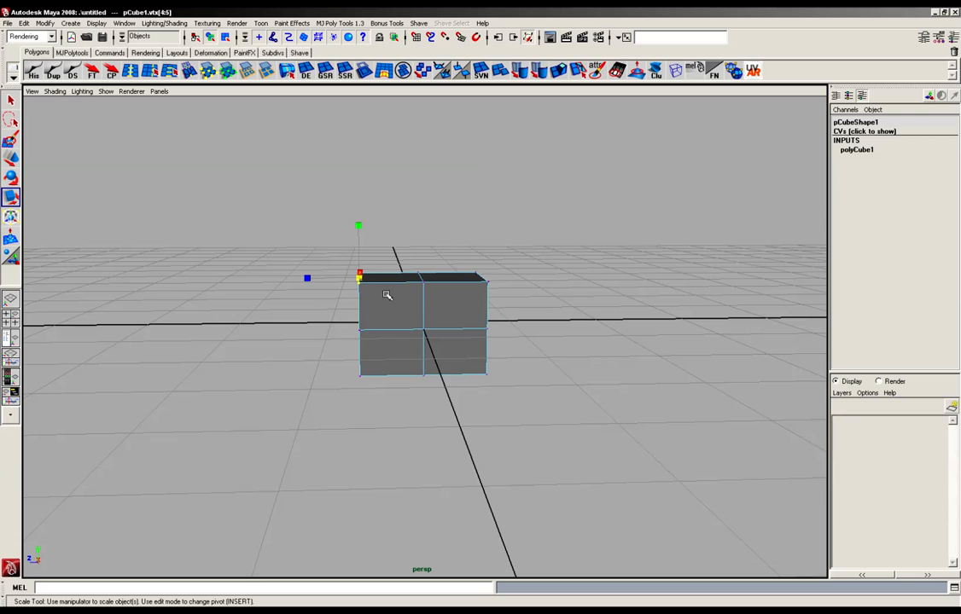
{"action": "left_click_drag", "start_coordinate": [543, 399], "coordinate": [470, 393], "text": "alt"}
{"action": "left_click_drag", "start_coordinate": [470, 393], "coordinate": [396, 402], "text": "alt"}
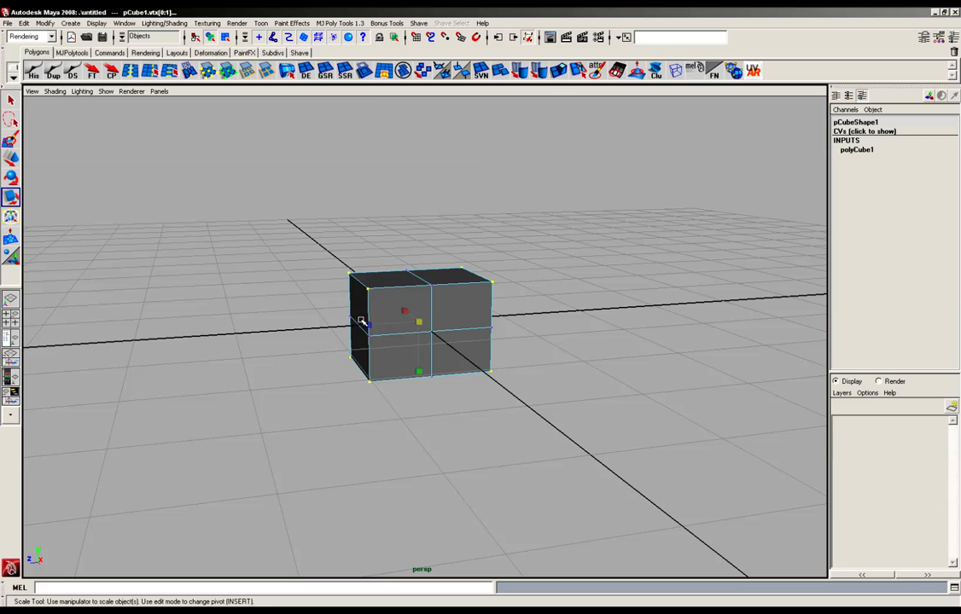
{"action": "left_click_drag", "start_coordinate": [371, 327], "coordinate": [380, 330]}
{"action": "left_click_drag", "start_coordinate": [420, 370], "coordinate": [421, 367]}
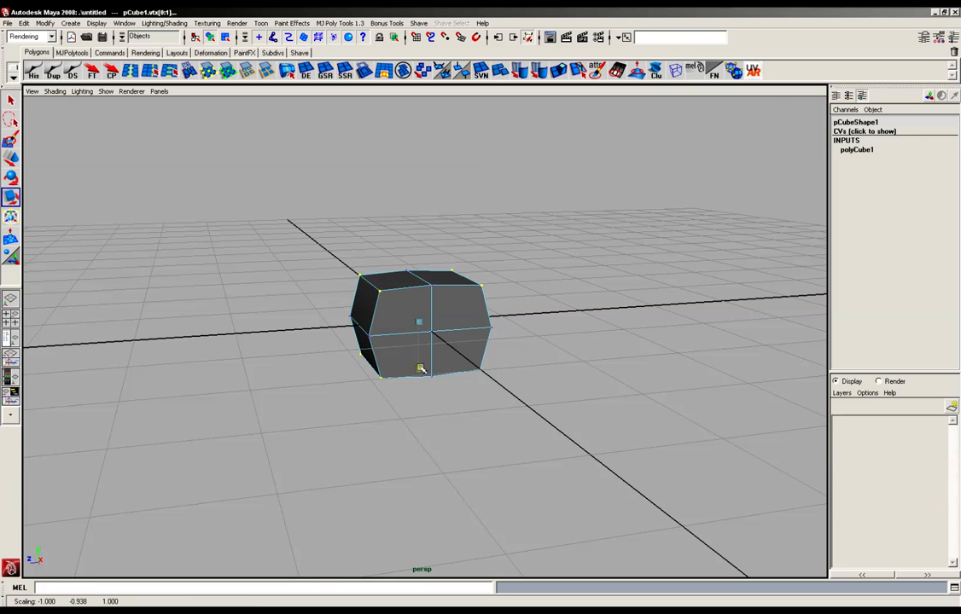
{"action": "left_click", "coordinate": [503, 271]}
Examine the rounded shape of the block from several sides and from above.
{"action": "left_click_drag", "start_coordinate": [503, 271], "coordinate": [506, 388], "text": "alt"}
{"action": "right_click_drag", "start_coordinate": [505, 388], "coordinate": [531, 444], "text": "alt"}
{"action": "left_click_drag", "start_coordinate": [532, 443], "coordinate": [600, 420], "text": "alt"}
{"action": "right_click_drag", "start_coordinate": [600, 421], "coordinate": [435, 416], "text": "alt"}
{"action": "left_click_drag", "start_coordinate": [435, 417], "coordinate": [464, 408], "text": "alt"}
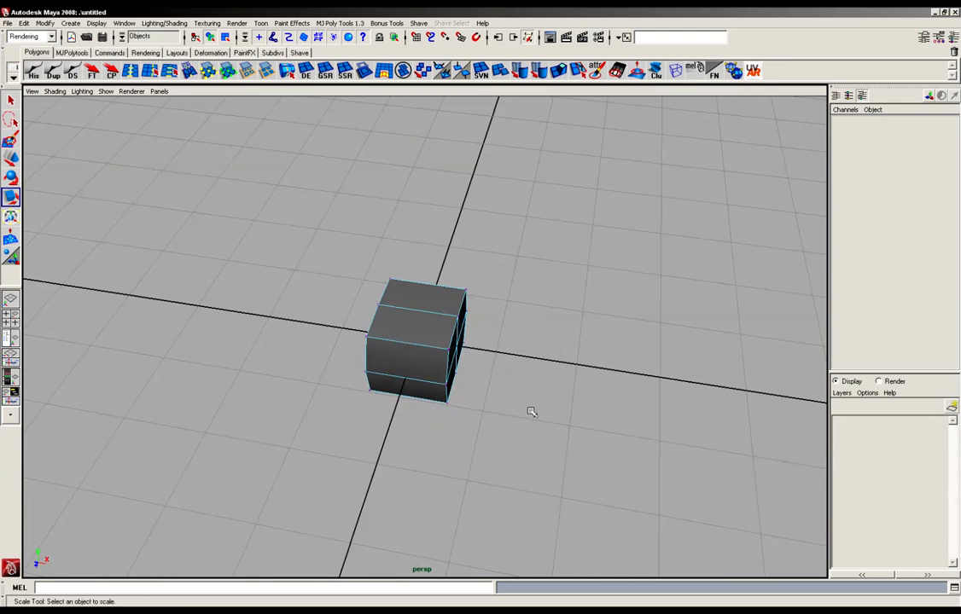
{"action": "middle_click_drag", "start_coordinate": [532, 409], "coordinate": [432, 397], "text": "alt"}
{"action": "left_click_drag", "start_coordinate": [432, 397], "coordinate": [438, 393], "text": "alt"}
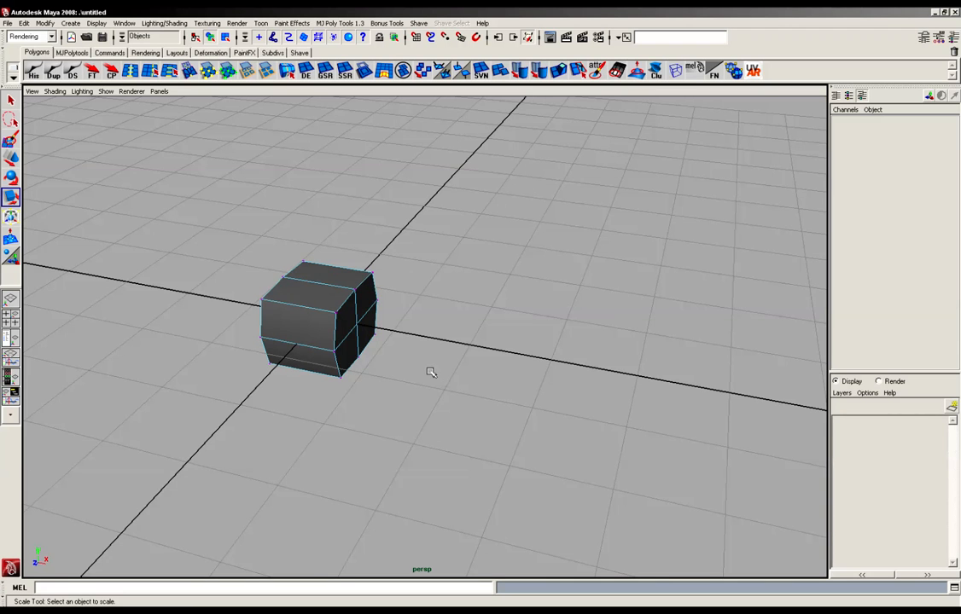
{"action": "left_click_drag", "start_coordinate": [431, 372], "coordinate": [636, 397], "text": "alt"}
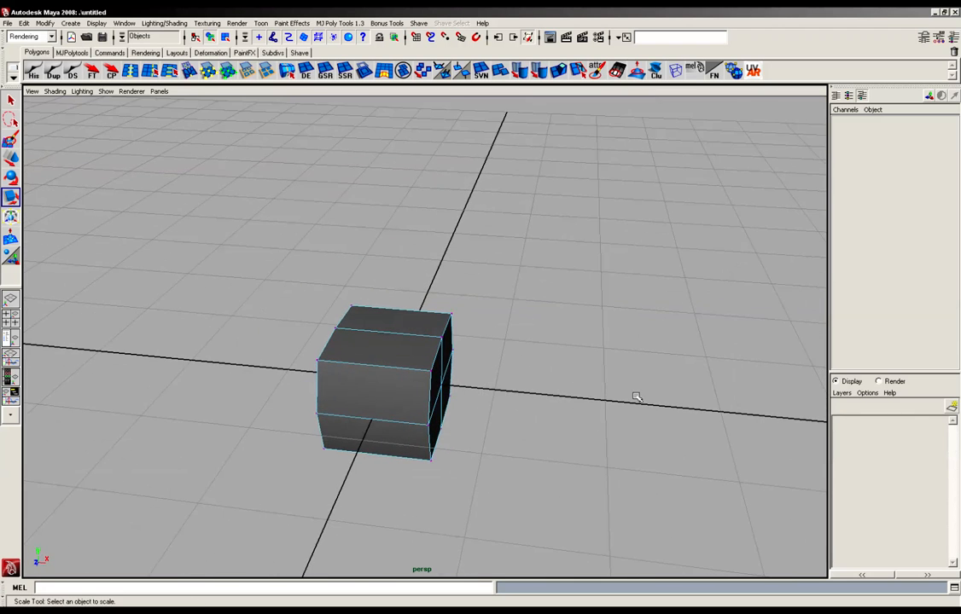
{"action": "left_click_drag", "start_coordinate": [551, 421], "coordinate": [580, 381], "text": "alt"}
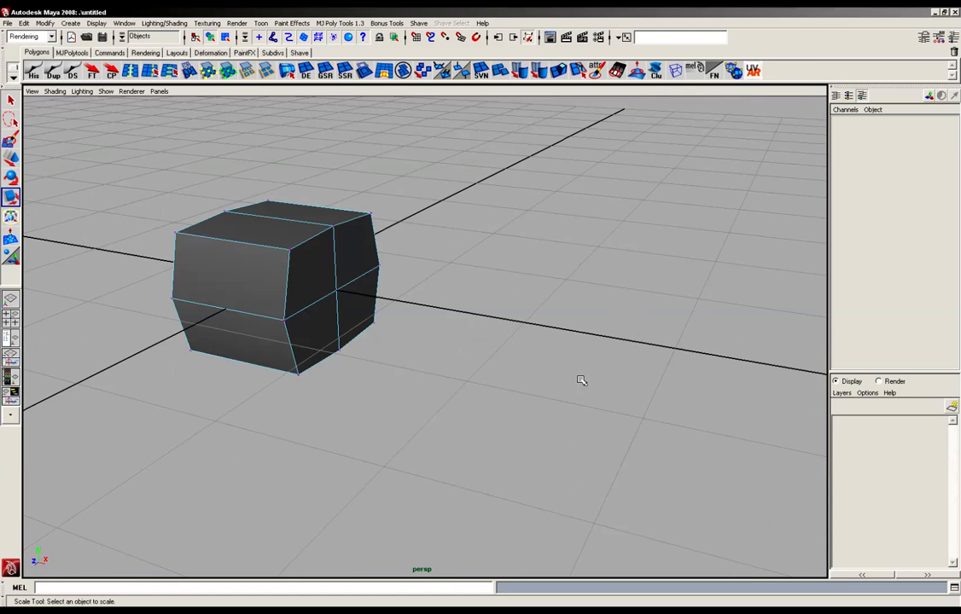
{"action": "left_click_drag", "start_coordinate": [447, 419], "coordinate": [395, 377], "text": "alt"}
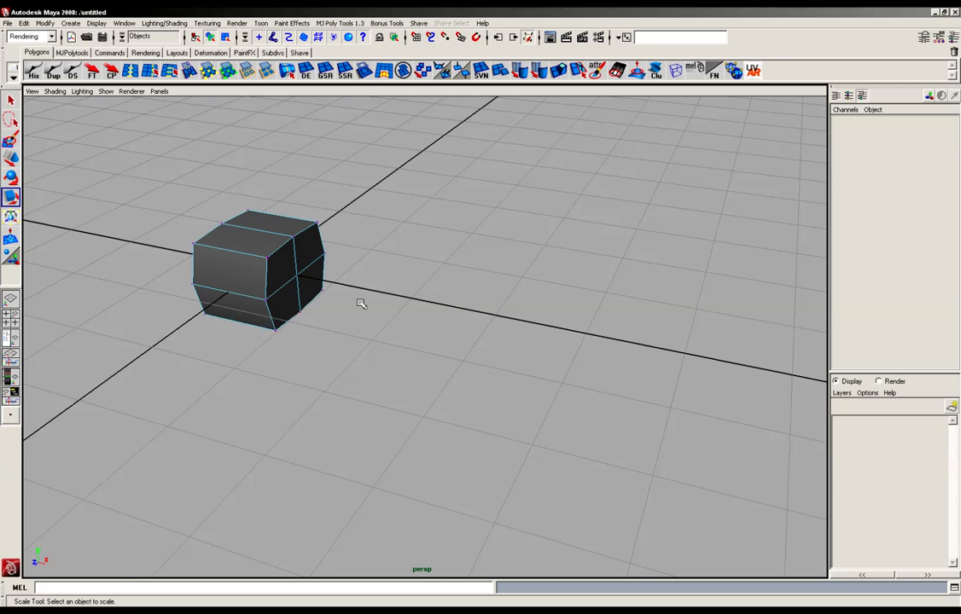
{"action": "left_click_drag", "start_coordinate": [361, 303], "coordinate": [551, 340], "text": "alt"}
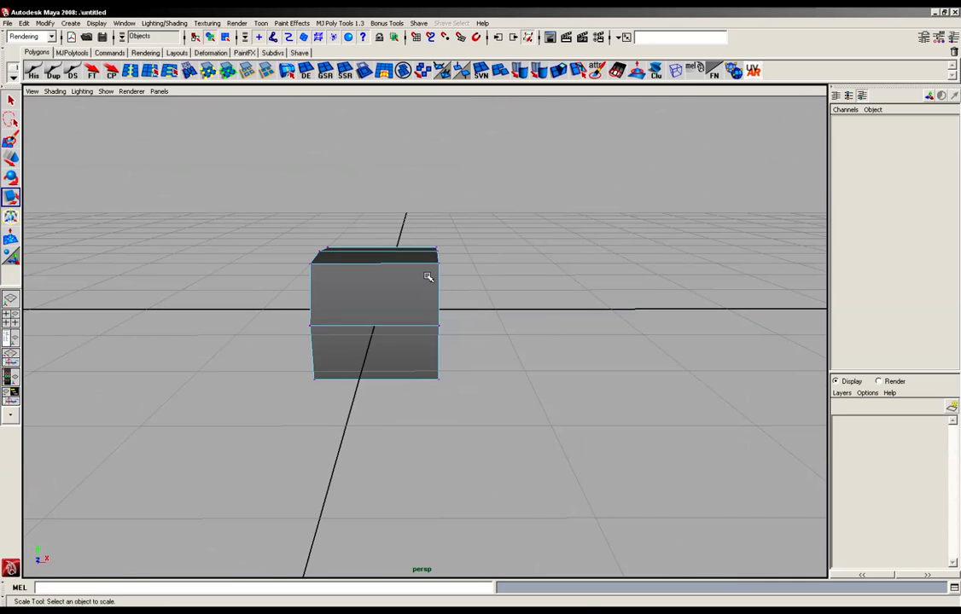
Extrude the four faces on the block's positive X side outward together with a Local Translate Z of 0.824.
{"action": "right_click_drag", "start_coordinate": [427, 278], "coordinate": [422, 303]}
{"action": "left_click_drag", "start_coordinate": [568, 164], "coordinate": [426, 520]}
{"action": "left_click_drag", "start_coordinate": [454, 328], "coordinate": [526, 118], "text": "alt"}
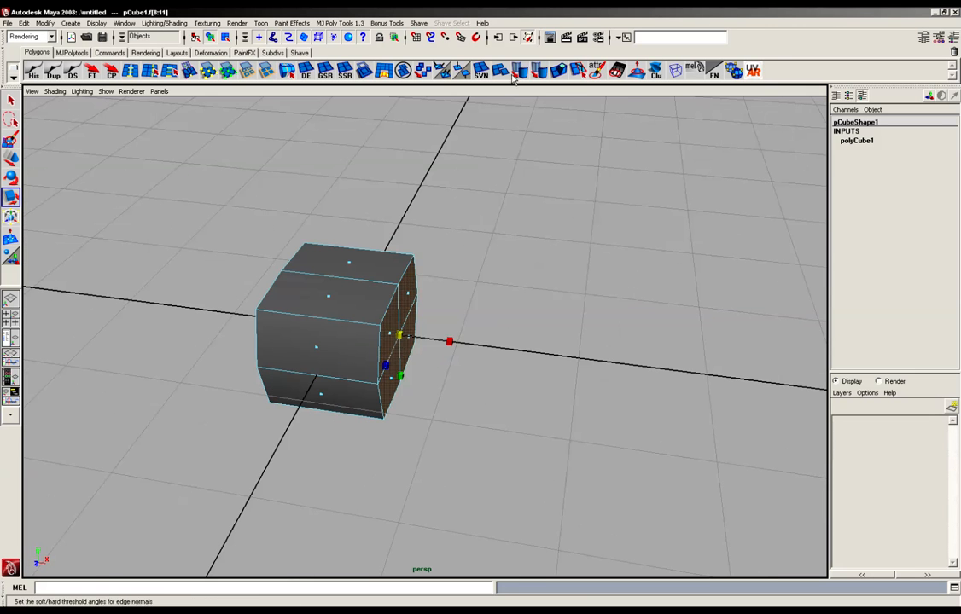
{"action": "left_click", "coordinate": [559, 73]}
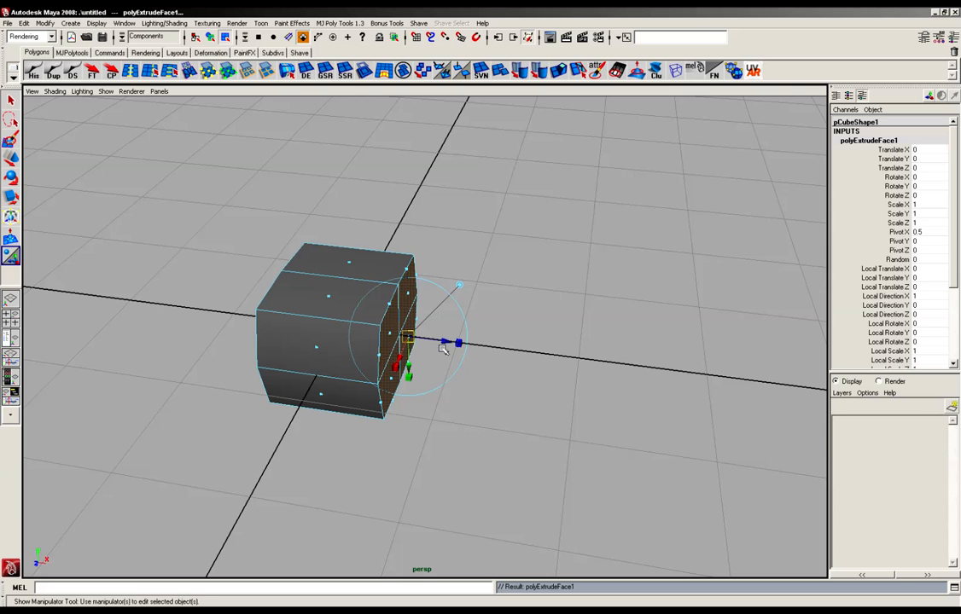
{"action": "left_click_drag", "start_coordinate": [443, 341], "coordinate": [517, 346]}
{"action": "left_click_drag", "start_coordinate": [517, 345], "coordinate": [538, 352], "text": "alt"}
{"action": "left_click_drag", "start_coordinate": [418, 351], "coordinate": [448, 354], "text": "alt"}
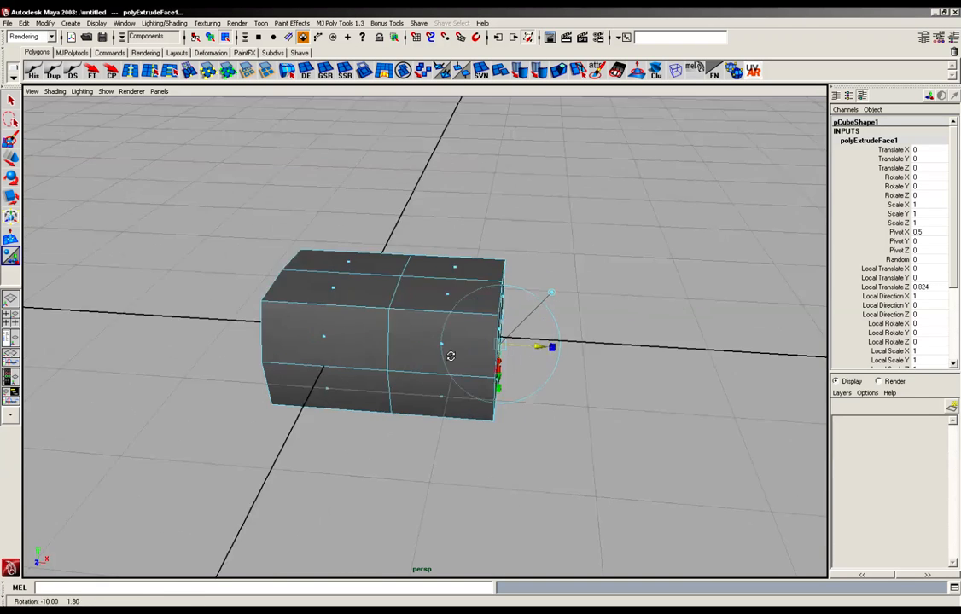
{"action": "left_click", "coordinate": [551, 294]}
Extrude the two positive Z side faces of the new section outward along the world Z axis to form a side arm.
{"action": "left_click_drag", "start_coordinate": [550, 294], "coordinate": [459, 319], "text": "alt"}
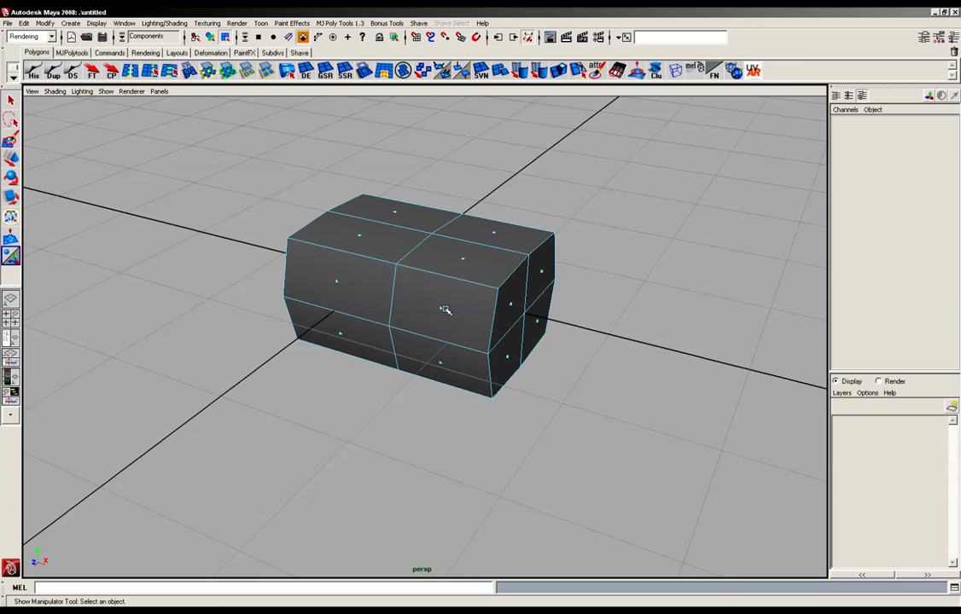
{"action": "left_click", "coordinate": [442, 309]}
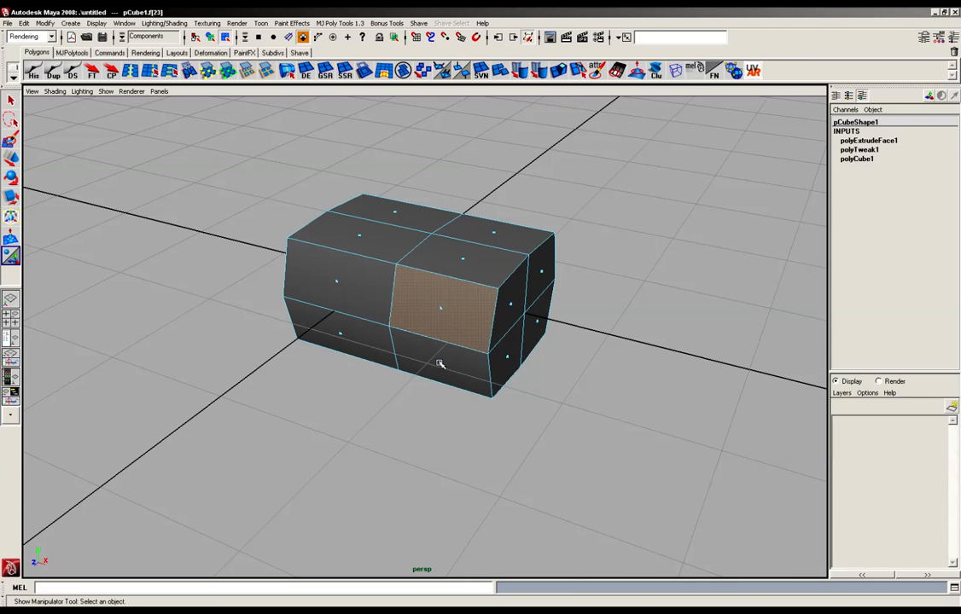
{"action": "key", "text": "ctrl+e"}
{"action": "left_click_drag", "start_coordinate": [439, 369], "coordinate": [482, 343], "text": "alt"}
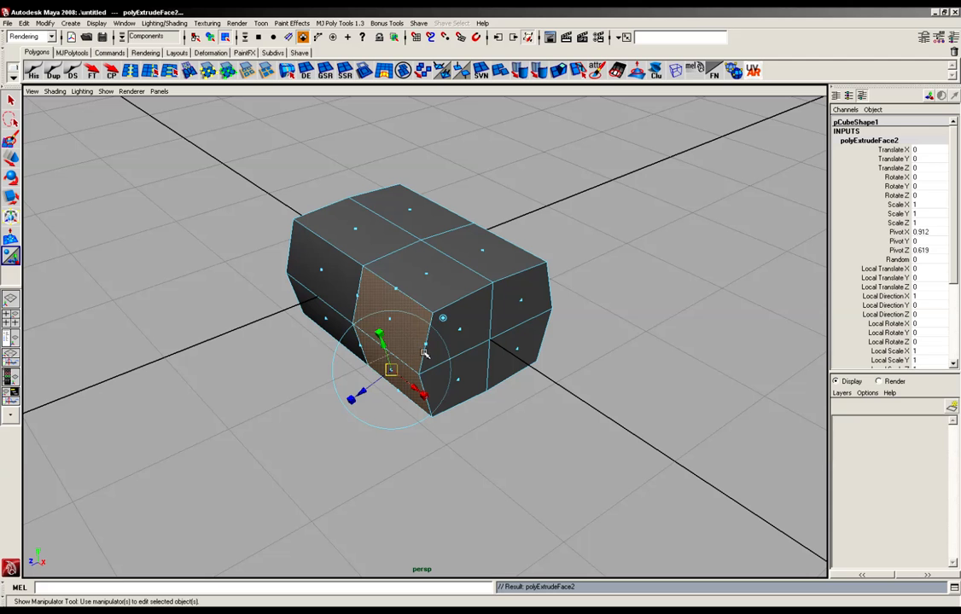
{"action": "left_click", "coordinate": [443, 320]}
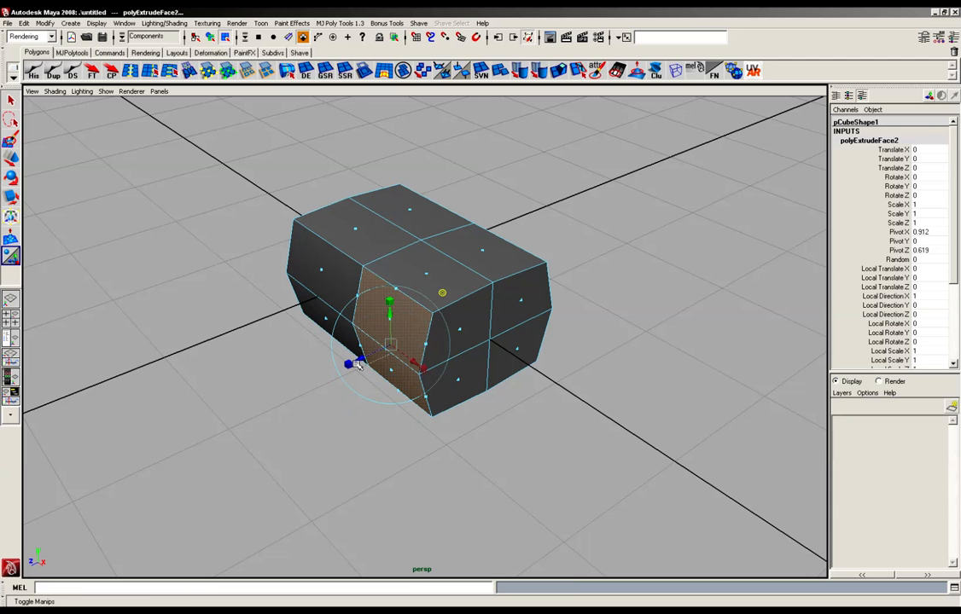
{"action": "left_click_drag", "start_coordinate": [365, 360], "coordinate": [348, 331]}
Extrude the two opposite side faces of that section along world Z with a Translate Z of -0.584.
{"action": "left_click", "coordinate": [405, 305]}
{"action": "left_click", "coordinate": [409, 352], "text": "shift"}
{"action": "left_click_drag", "start_coordinate": [411, 349], "coordinate": [469, 328], "text": "alt"}
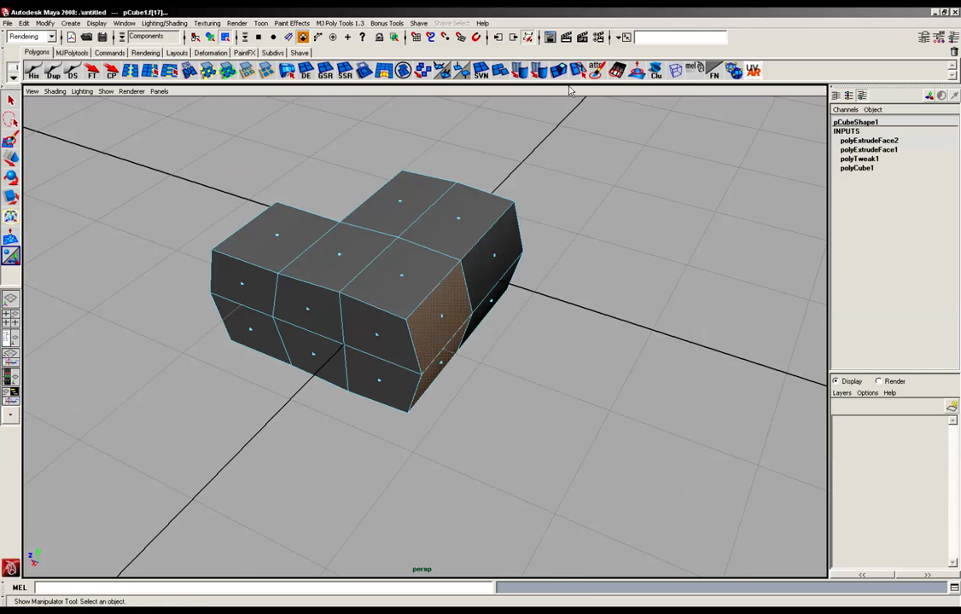
{"action": "left_click", "coordinate": [501, 71]}
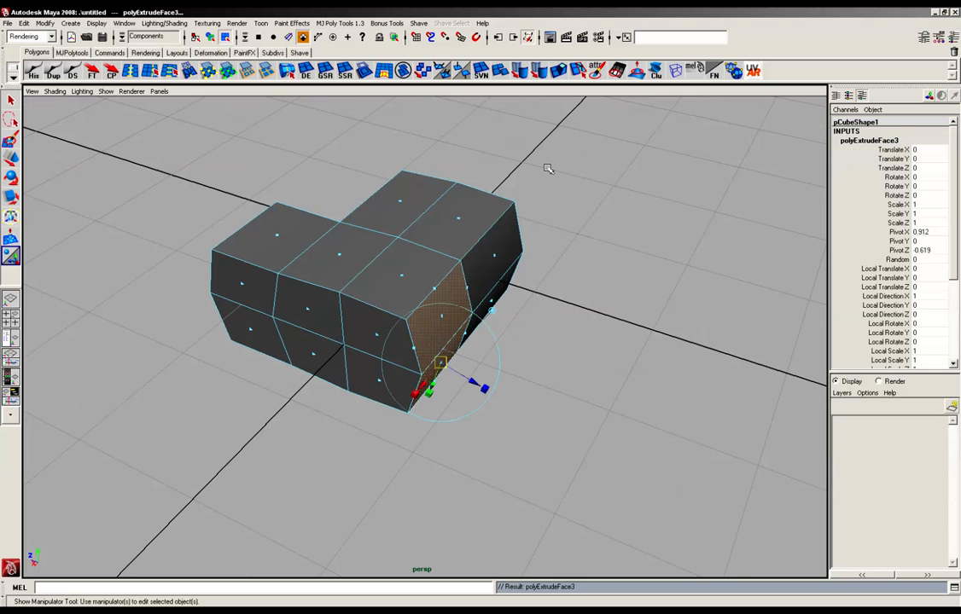
{"action": "left_click", "coordinate": [492, 310]}
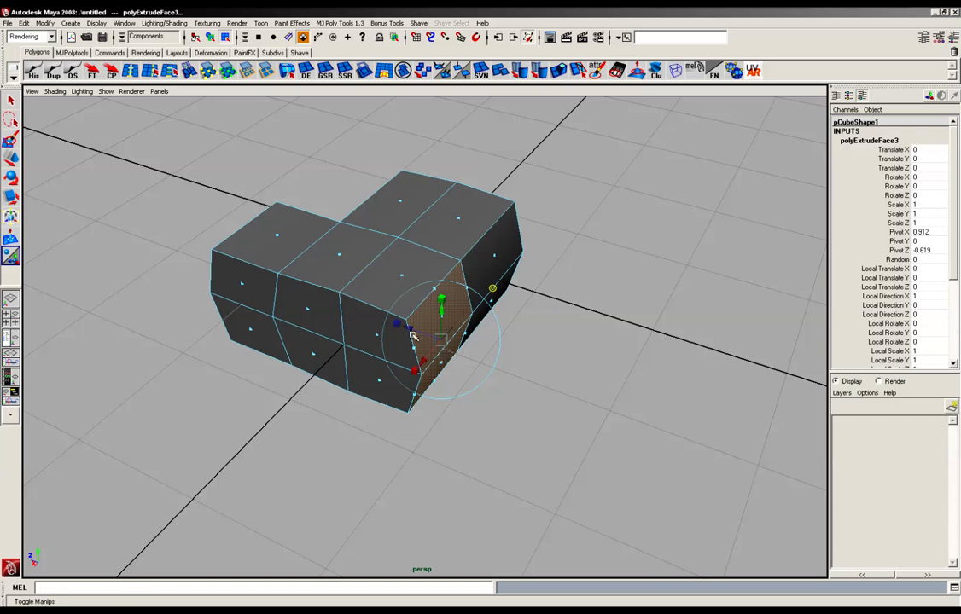
{"action": "left_click_drag", "start_coordinate": [412, 333], "coordinate": [359, 384]}
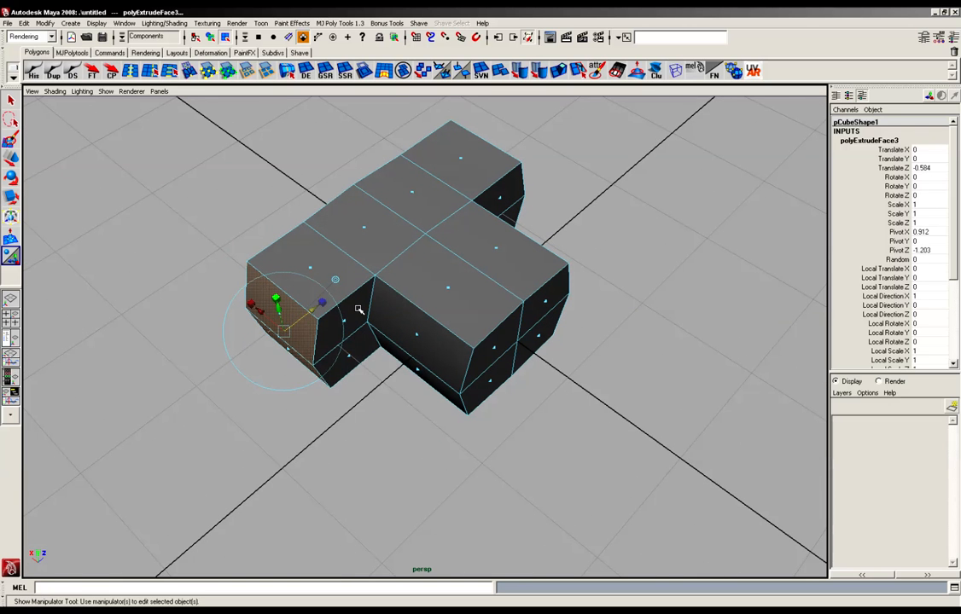
Select the end vertices on the inner side of both side arms and move them along X to narrow the arm ends.
{"action": "right_click_drag", "start_coordinate": [358, 308], "coordinate": [326, 308]}
{"action": "left_click_drag", "start_coordinate": [384, 376], "coordinate": [350, 357], "text": "alt"}
{"action": "left_click", "coordinate": [300, 472]}
{"action": "left_click_drag", "start_coordinate": [525, 372], "coordinate": [368, 385], "text": "alt"}
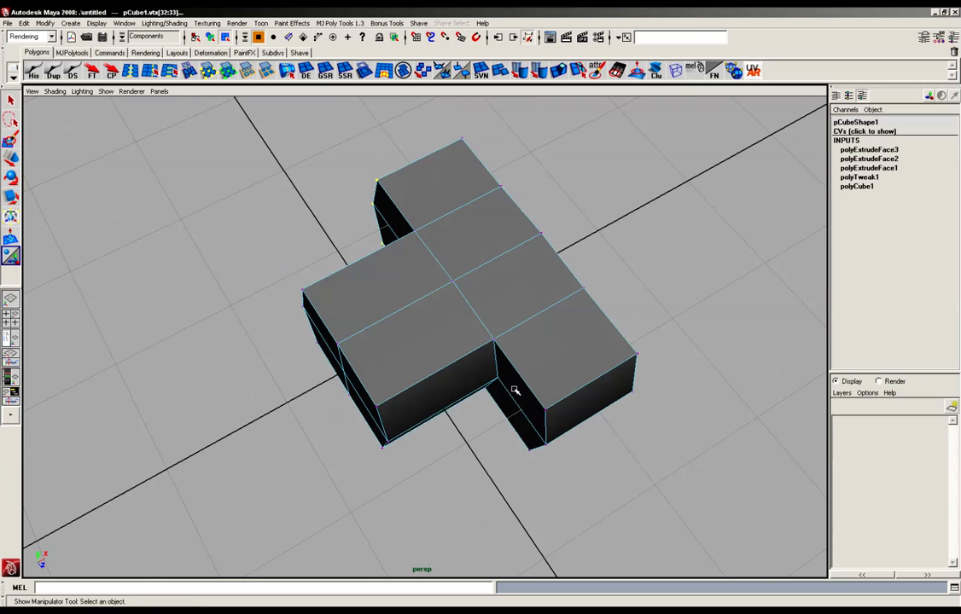
{"action": "left_click_drag", "start_coordinate": [548, 406], "coordinate": [512, 462], "text": "alt"}
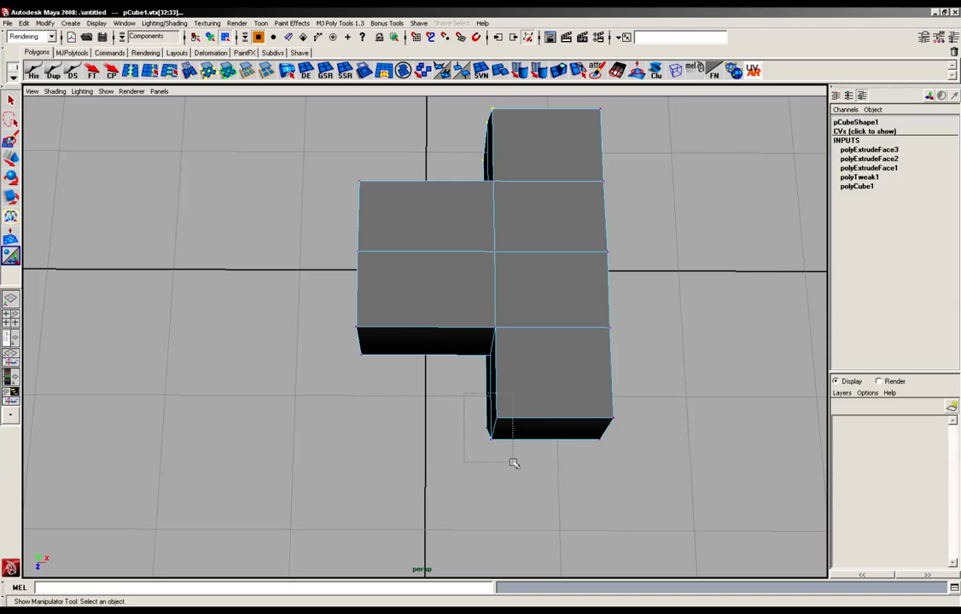
{"action": "left_click_drag", "start_coordinate": [543, 426], "coordinate": [584, 403], "text": "alt"}
{"action": "key", "text": "w"}
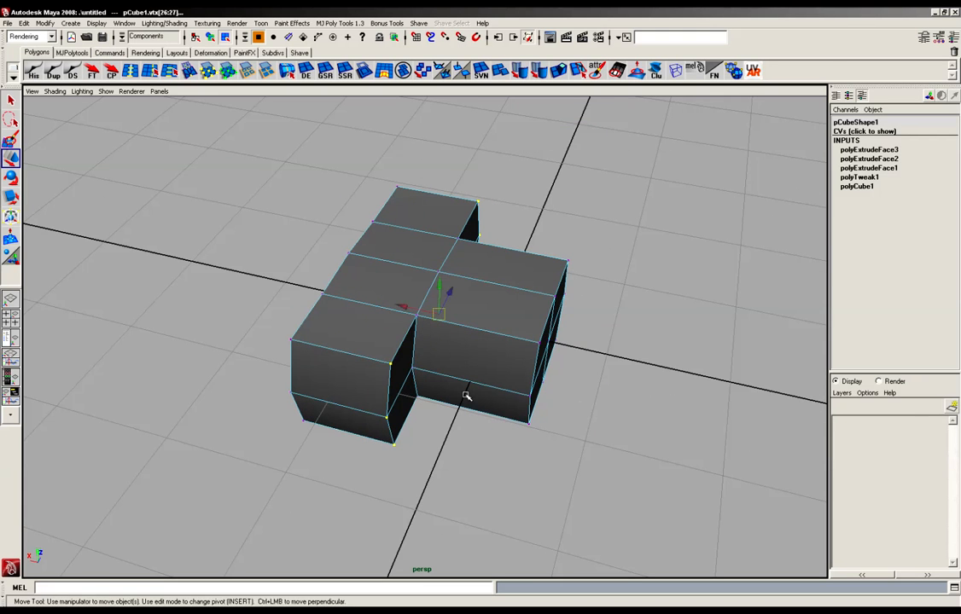
{"action": "left_click_drag", "start_coordinate": [468, 393], "coordinate": [444, 373], "text": "alt"}
{"action": "left_click_drag", "start_coordinate": [400, 315], "coordinate": [372, 316]}
Move the bottom corner vertices of both side arms along Y and Z to round the arms' lower edges.
{"action": "left_click_drag", "start_coordinate": [329, 280], "coordinate": [526, 277], "text": "alt"}
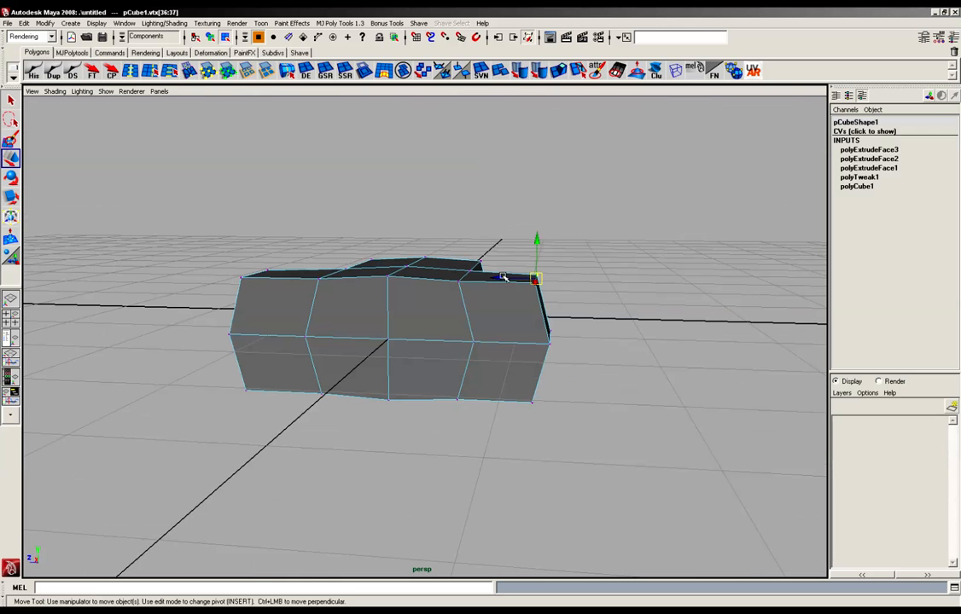
{"action": "left_click_drag", "start_coordinate": [511, 326], "coordinate": [545, 379], "text": "alt"}
{"action": "left_click", "coordinate": [533, 378]}
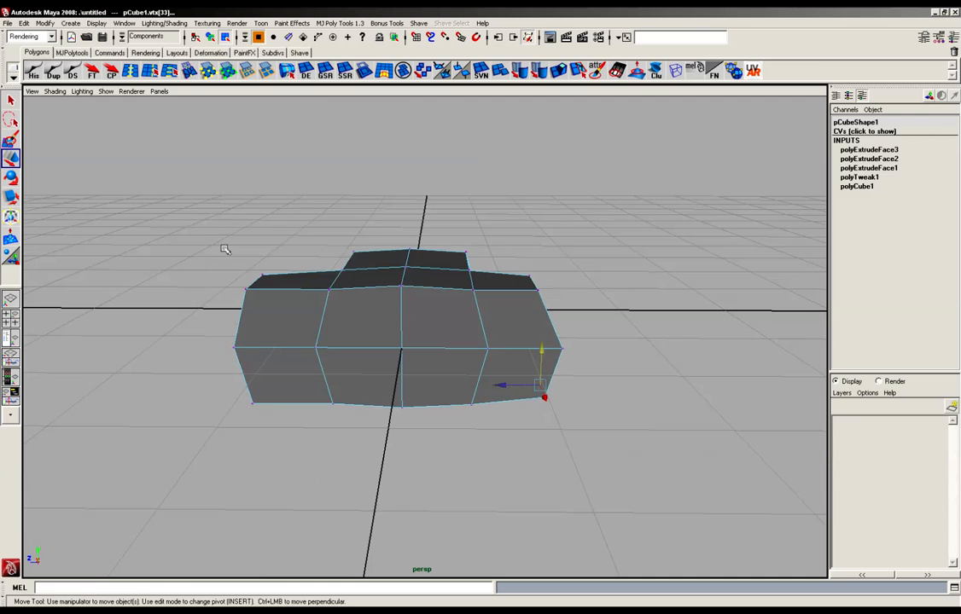
{"action": "left_click_drag", "start_coordinate": [225, 248], "coordinate": [272, 313]}
{"action": "left_click", "coordinate": [216, 284]}
{"action": "left_click_drag", "start_coordinate": [214, 279], "coordinate": [236, 382]}
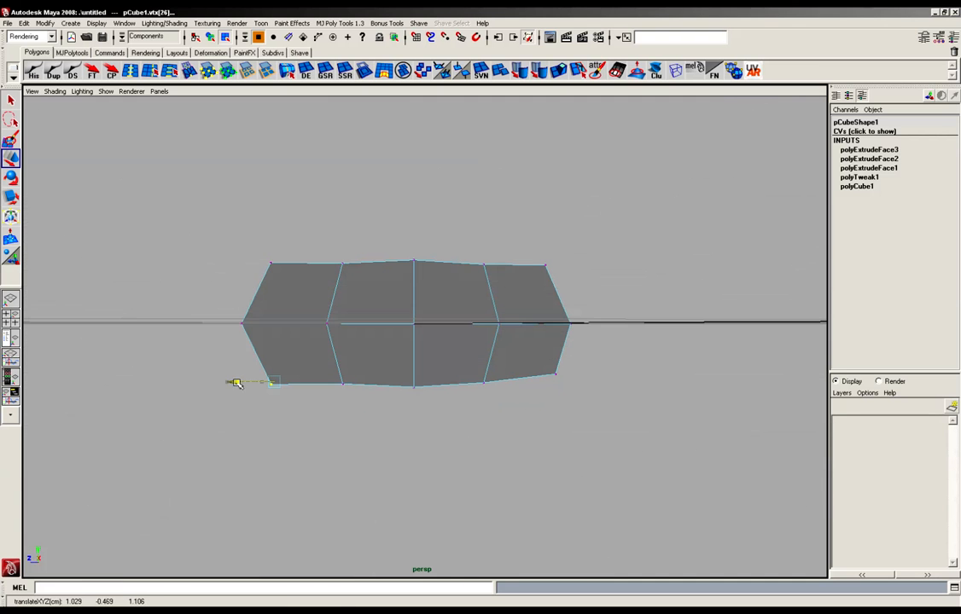
{"action": "left_click", "coordinate": [342, 383]}
{"action": "left_click_drag", "start_coordinate": [386, 395], "coordinate": [500, 387], "text": "alt"}
{"action": "left_click", "coordinate": [277, 377]}
Lower the outer top vertices of both side arms along Y to a height of about 0.41.
{"action": "left_click_drag", "start_coordinate": [303, 303], "coordinate": [304, 303]}
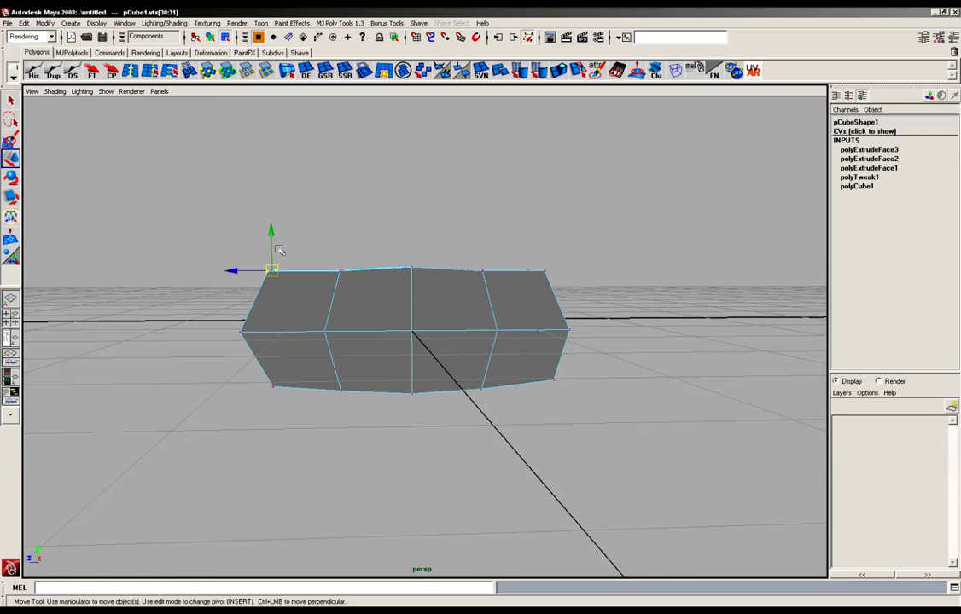
{"action": "left_click_drag", "start_coordinate": [272, 226], "coordinate": [272, 242]}
{"action": "left_click_drag", "start_coordinate": [580, 261], "coordinate": [523, 279]}
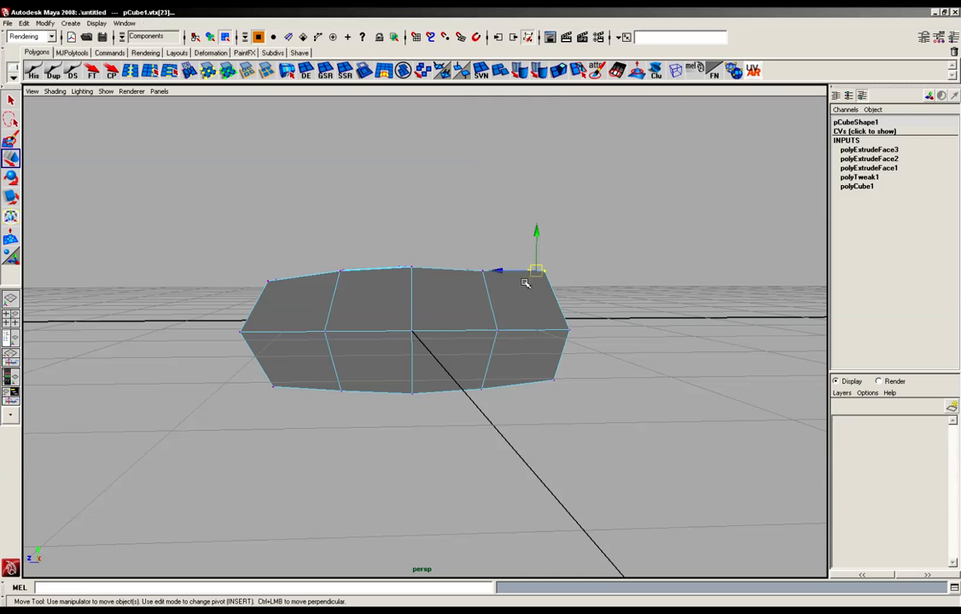
{"action": "left_click_drag", "start_coordinate": [536, 238], "coordinate": [536, 242]}
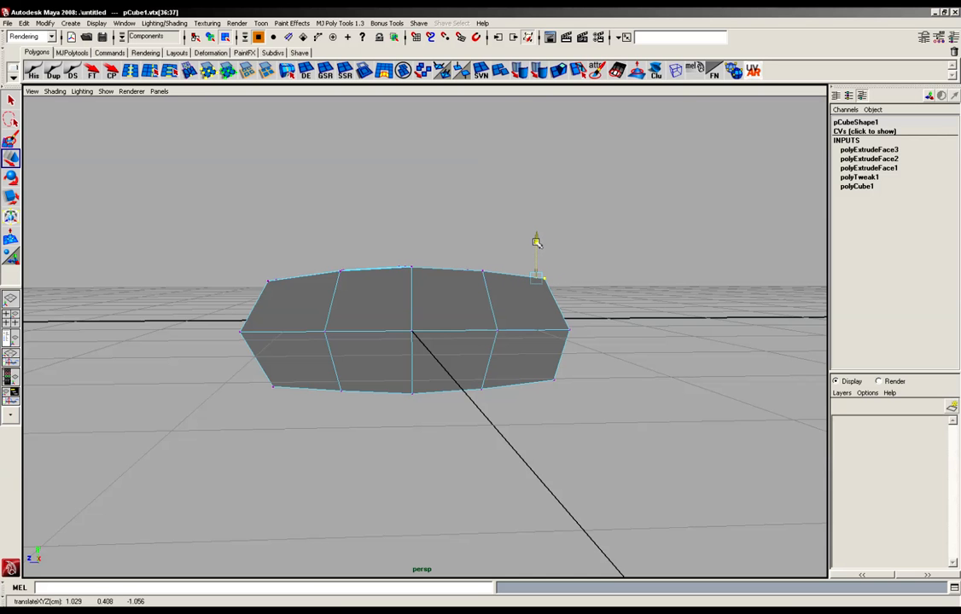
Move the vertices where the side arms meet the narrow body along X to give the junction a curved outline.
{"action": "left_click_drag", "start_coordinate": [344, 422], "coordinate": [444, 390], "text": "alt"}
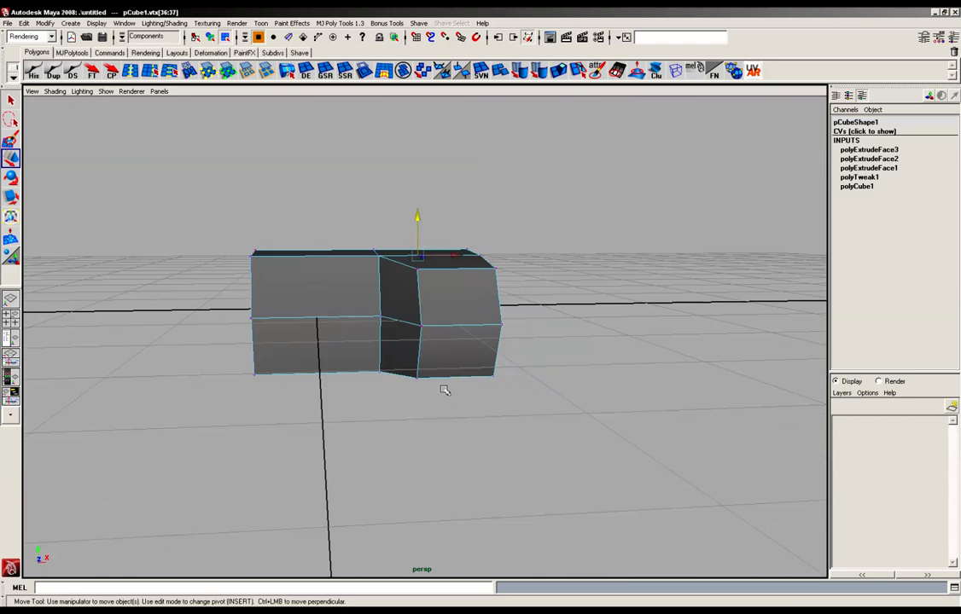
{"action": "left_click_drag", "start_coordinate": [387, 325], "coordinate": [466, 319], "text": "alt"}
{"action": "left_click_drag", "start_coordinate": [541, 365], "coordinate": [413, 307], "text": "alt"}
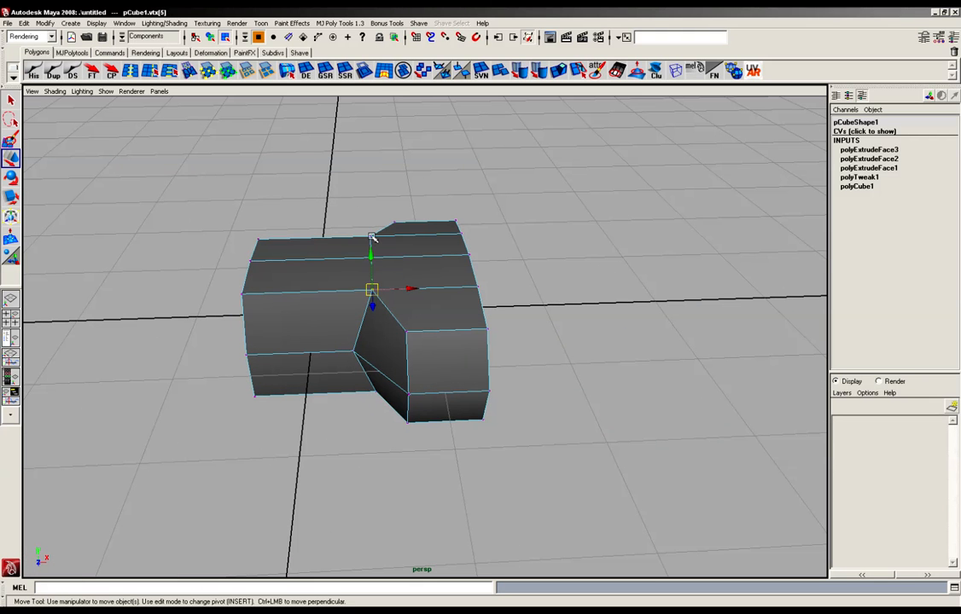
{"action": "mouse_move", "coordinate": [375, 368]}
{"action": "left_mouse_down", "text": "alt"}
{"action": "mouse_move", "coordinate": [368, 402]}
{"action": "mouse_move", "coordinate": [549, 442]}
{"action": "mouse_move", "coordinate": [617, 520]}
{"action": "mouse_move", "coordinate": [447, 318]}
{"action": "mouse_move", "coordinate": [391, 333]}
{"action": "mouse_move", "coordinate": [381, 282]}
{"action": "mouse_move", "coordinate": [376, 349]}
{"action": "left_mouse_up", "text": "alt"}
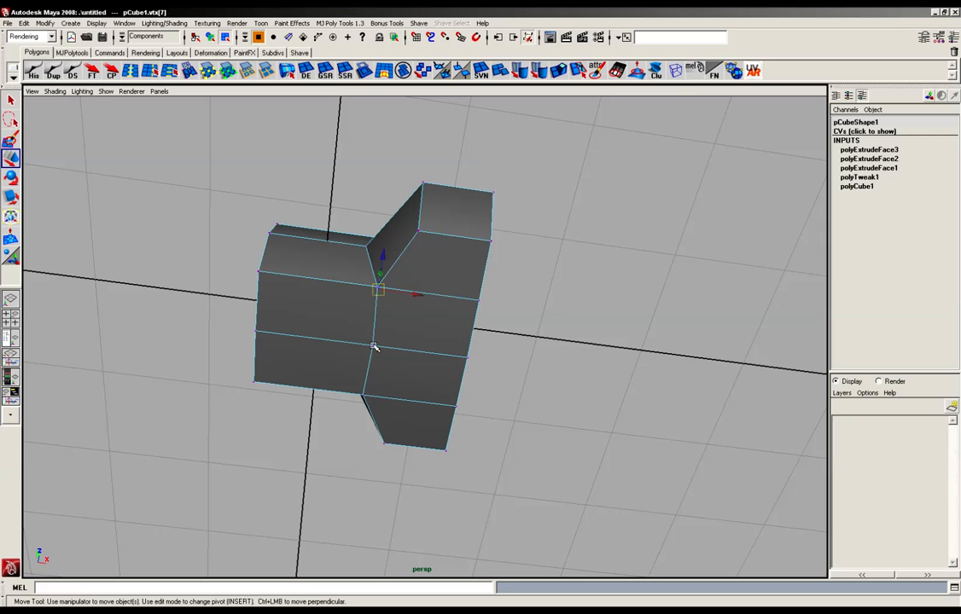
{"action": "left_click", "coordinate": [374, 347], "text": "shift"}
{"action": "mouse_move", "coordinate": [416, 319]}
{"action": "left_mouse_down"}
{"action": "mouse_move", "coordinate": [394, 318]}
{"action": "mouse_move", "coordinate": [505, 394]}
{"action": "mouse_move", "coordinate": [397, 390]}
{"action": "mouse_move", "coordinate": [425, 369]}
{"action": "mouse_move", "coordinate": [409, 332]}
{"action": "left_mouse_up"}
{"action": "left_click", "coordinate": [394, 317]}
Extrude all positive X end faces together along world X with Translate X 0.682 and reduce their Scale Y to 0.809.
{"action": "right_click", "coordinate": [408, 329]}
{"action": "left_click", "coordinate": [411, 354]}
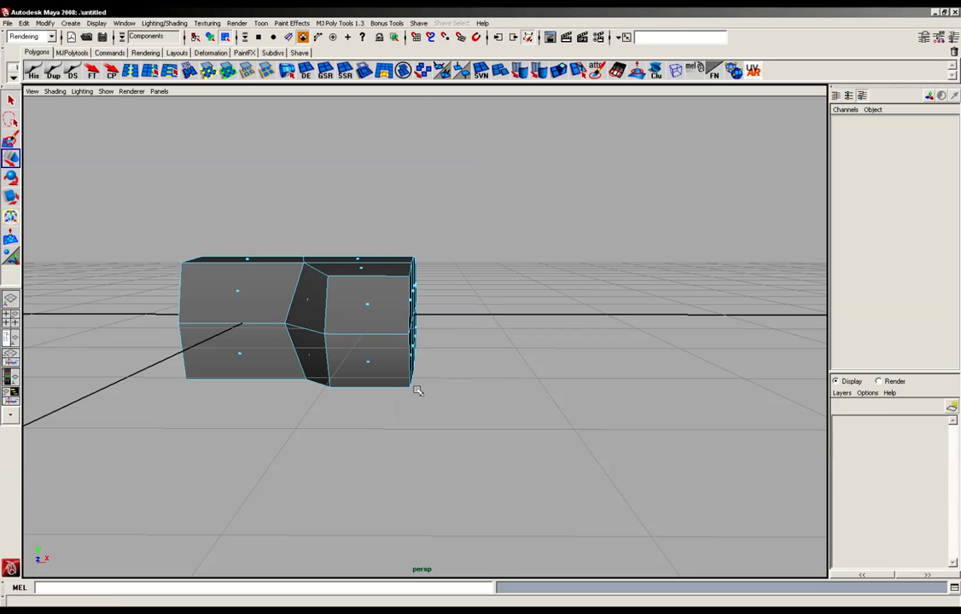
{"action": "left_click_drag", "start_coordinate": [501, 206], "coordinate": [401, 452]}
{"action": "left_click_drag", "start_coordinate": [401, 452], "coordinate": [457, 341], "text": "alt"}
{"action": "left_click", "coordinate": [577, 71]}
{"action": "left_click", "coordinate": [500, 71]}
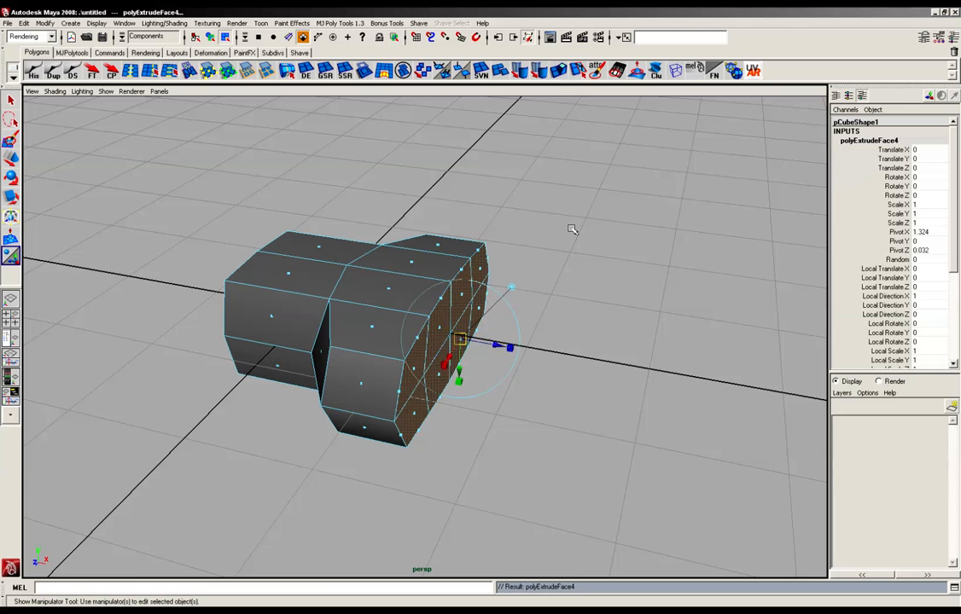
{"action": "left_click_drag", "start_coordinate": [572, 227], "coordinate": [485, 337], "text": "alt"}
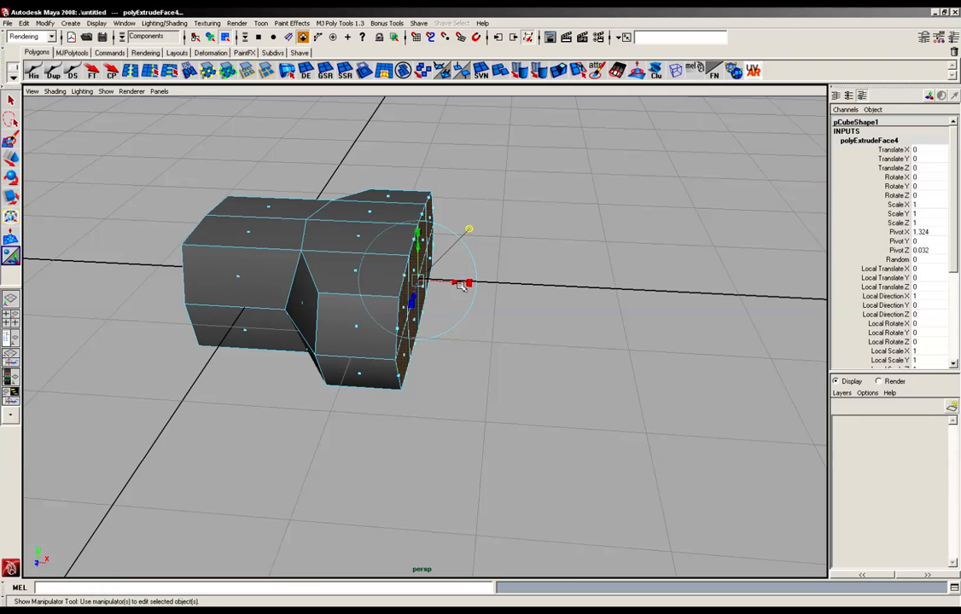
{"action": "left_click_drag", "start_coordinate": [454, 281], "coordinate": [534, 281]}
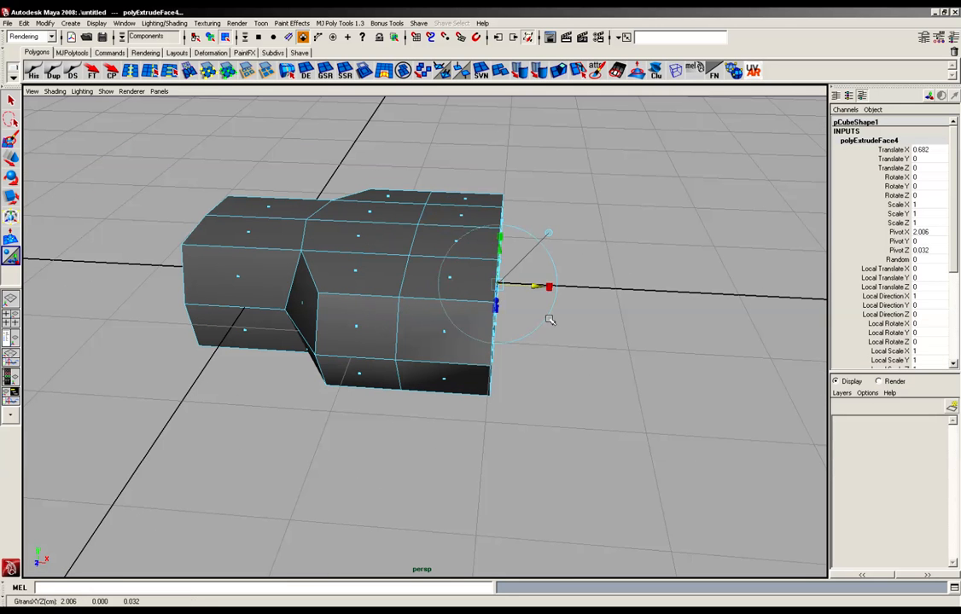
{"action": "left_click_drag", "start_coordinate": [546, 318], "coordinate": [346, 275], "text": "alt"}
{"action": "left_click_drag", "start_coordinate": [378, 313], "coordinate": [565, 208], "text": "alt"}
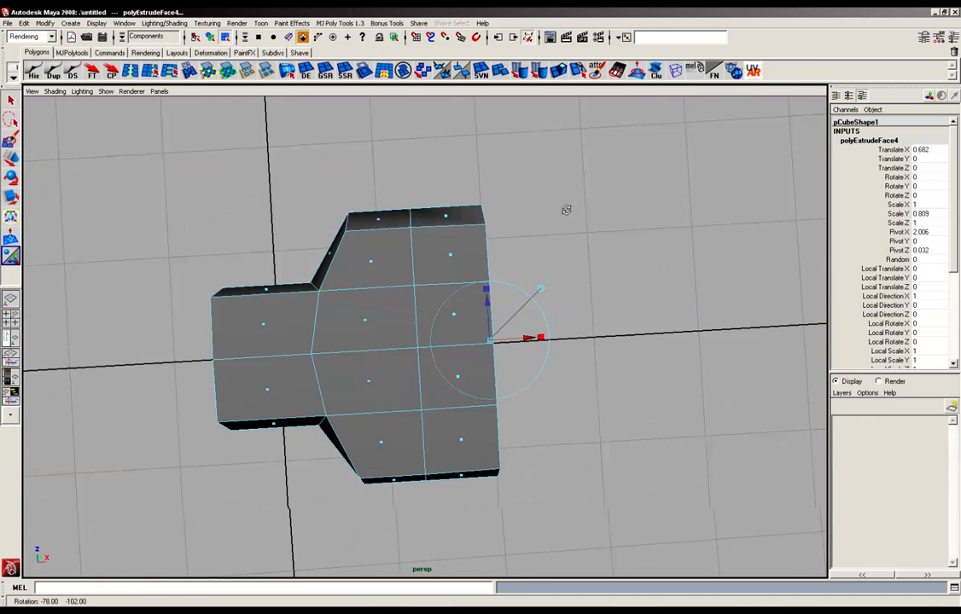
Pull the side vertices of the edge loop before the new section outward along Z, to about 1.26 on the positive side.
{"action": "right_click_drag", "start_coordinate": [431, 236], "coordinate": [405, 237]}
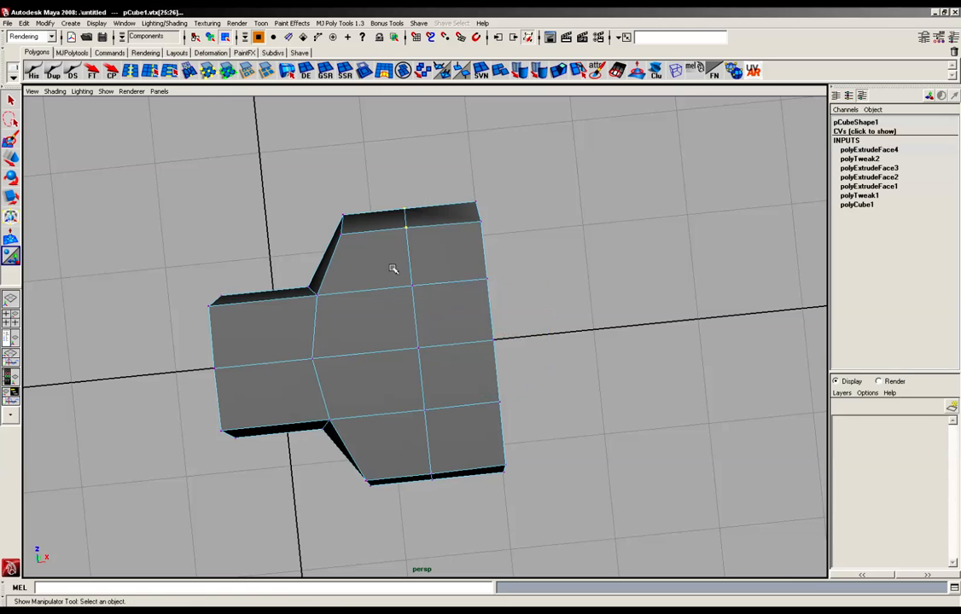
{"action": "left_click_drag", "start_coordinate": [391, 268], "coordinate": [397, 273], "text": "alt"}
{"action": "key", "text": "w"}
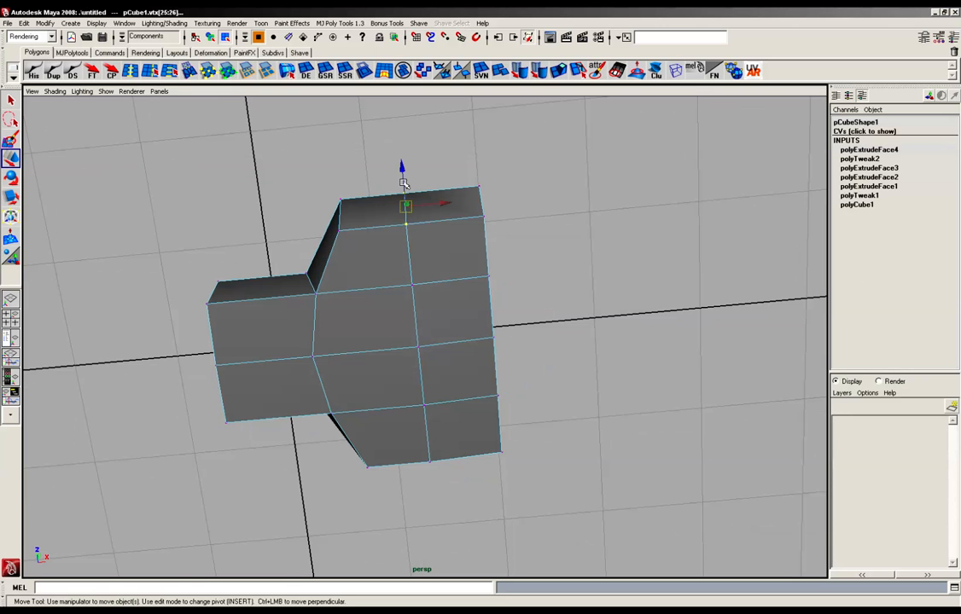
{"action": "left_click_drag", "start_coordinate": [401, 168], "coordinate": [401, 162]}
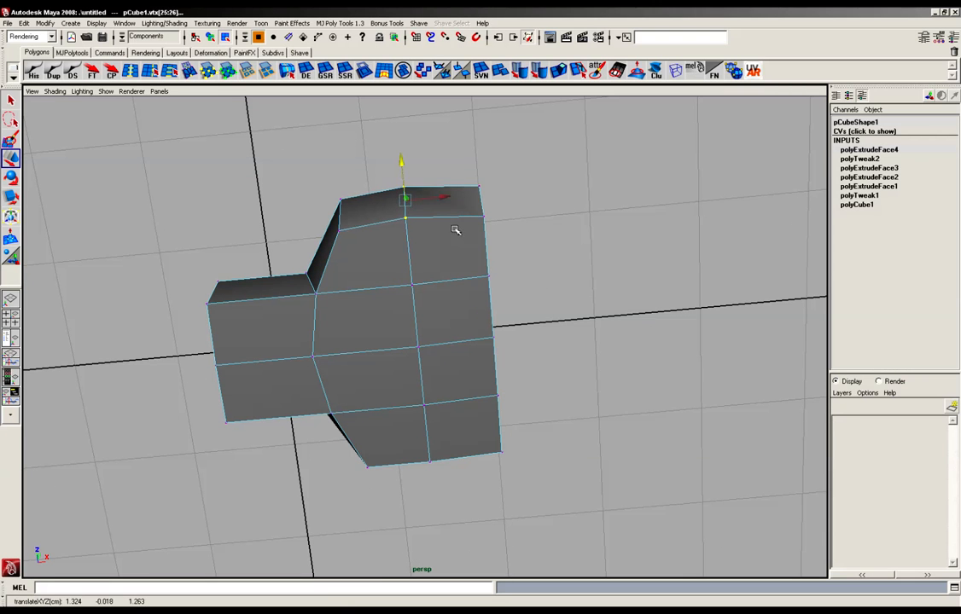
{"action": "left_click_drag", "start_coordinate": [531, 251], "coordinate": [461, 218], "text": "alt"}
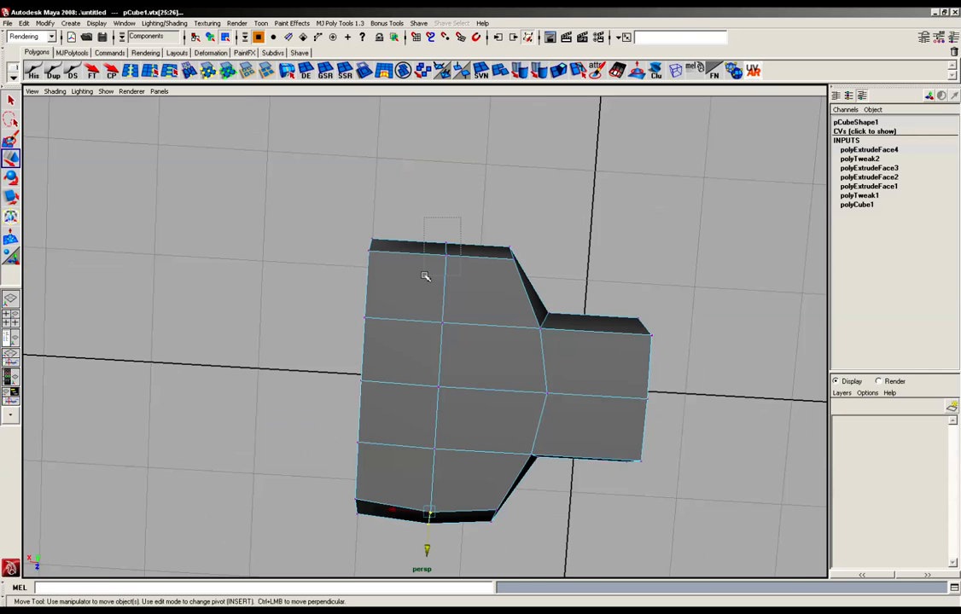
{"action": "left_click_drag", "start_coordinate": [425, 276], "coordinate": [449, 289], "text": "alt"}
Adjust the mid-height vertices between the centre and corners of the positive X end face along Z.
{"action": "left_click_drag", "start_coordinate": [364, 266], "coordinate": [437, 316], "text": "alt"}
{"action": "left_click", "coordinate": [476, 310]}
{"action": "left_click_drag", "start_coordinate": [385, 280], "coordinate": [389, 333], "text": "alt"}
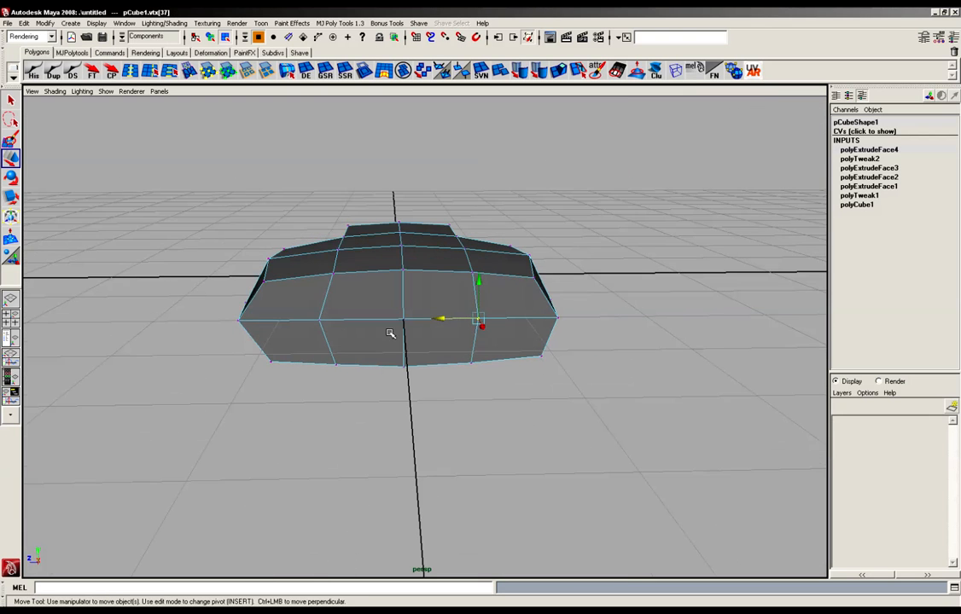
{"action": "left_click", "coordinate": [319, 321]}
Delete the faces closing the narrow body's negative X end to leave it open.
{"action": "left_click_drag", "start_coordinate": [279, 322], "coordinate": [434, 331], "text": "alt"}
{"action": "left_click_drag", "start_coordinate": [487, 348], "coordinate": [480, 268], "text": "alt"}
{"action": "right_click_drag", "start_coordinate": [480, 268], "coordinate": [480, 292]}
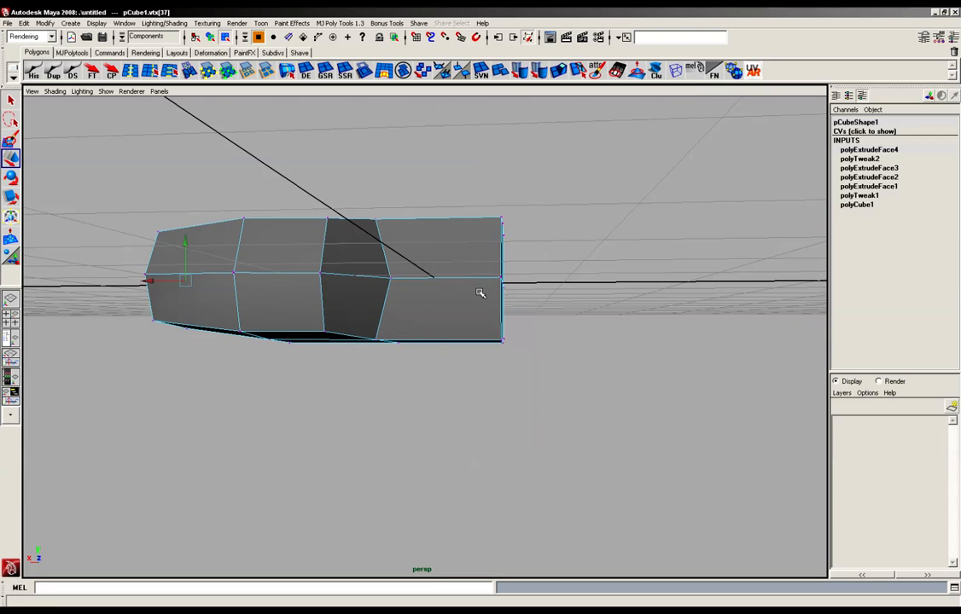
{"action": "left_click_drag", "start_coordinate": [481, 292], "coordinate": [504, 296], "text": "alt"}
{"action": "left_click_drag", "start_coordinate": [484, 437], "coordinate": [261, 310]}
{"action": "key", "text": "Delete"}
Move the mid-height vertices where the narrow body meets the side arms outward along Z.
{"action": "right_click_drag", "start_coordinate": [309, 292], "coordinate": [274, 290]}
{"action": "left_click", "coordinate": [309, 289]}
{"action": "left_click_drag", "start_coordinate": [309, 290], "coordinate": [312, 384], "text": "alt"}
{"action": "left_click_drag", "start_coordinate": [341, 306], "coordinate": [514, 298]}
{"action": "left_click", "coordinate": [469, 299]}
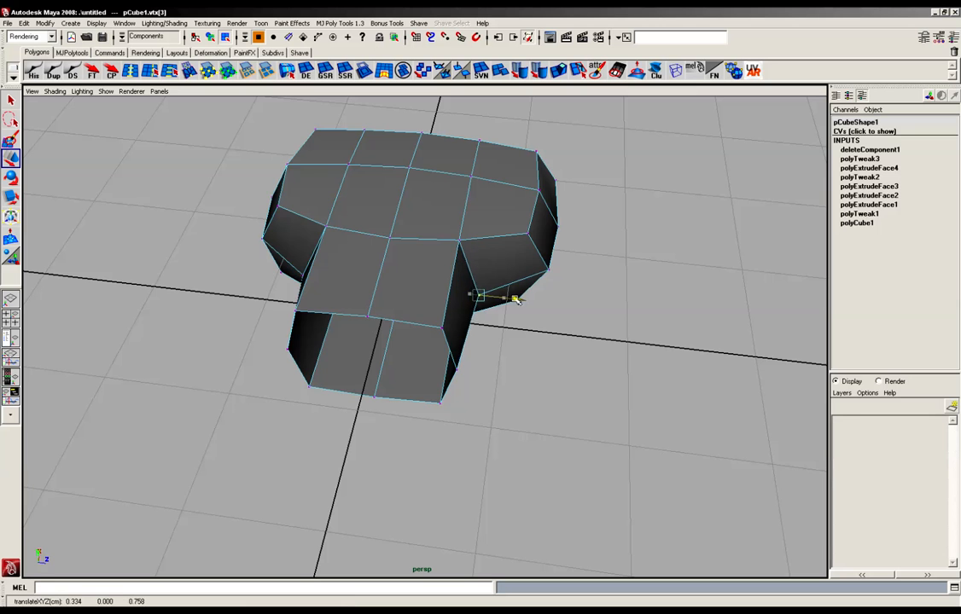
Move the mid-height side vertices of the open end along Z to widen the opening, to about 0.77 on the positive side.
{"action": "left_click_drag", "start_coordinate": [592, 377], "coordinate": [457, 249], "text": "alt"}
{"action": "left_click_drag", "start_coordinate": [409, 316], "coordinate": [384, 327], "text": "alt"}
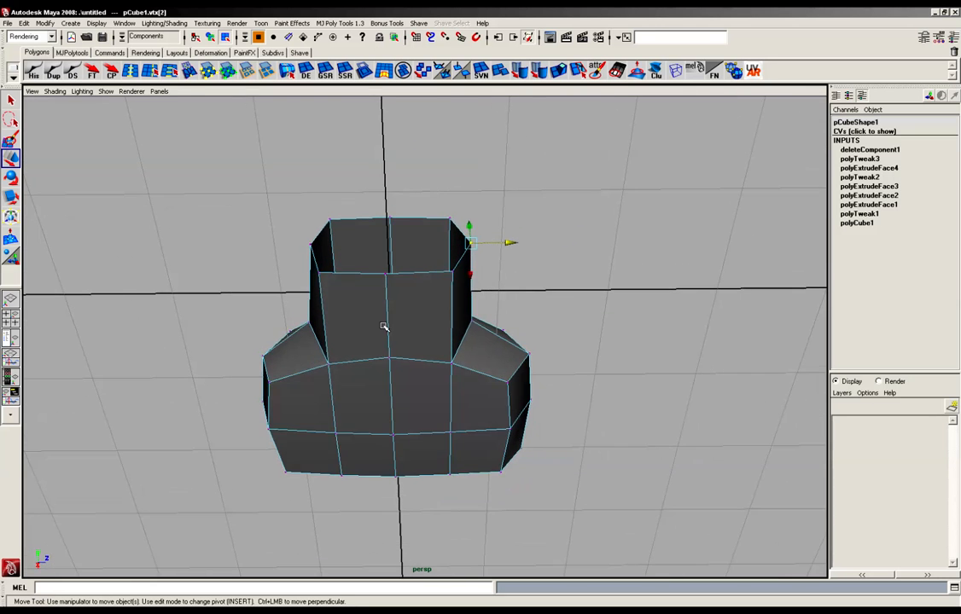
{"action": "left_click_drag", "start_coordinate": [313, 250], "coordinate": [340, 246]}
{"action": "left_click_drag", "start_coordinate": [508, 258], "coordinate": [516, 340], "text": "alt"}
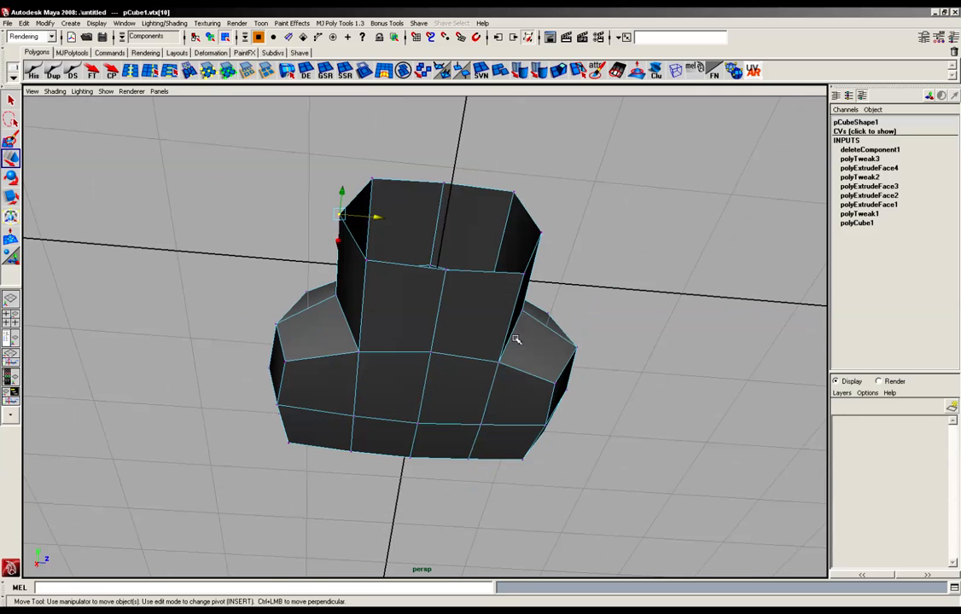
{"action": "left_click", "coordinate": [535, 239]}
{"action": "left_click_drag", "start_coordinate": [535, 239], "coordinate": [559, 215], "text": "alt"}
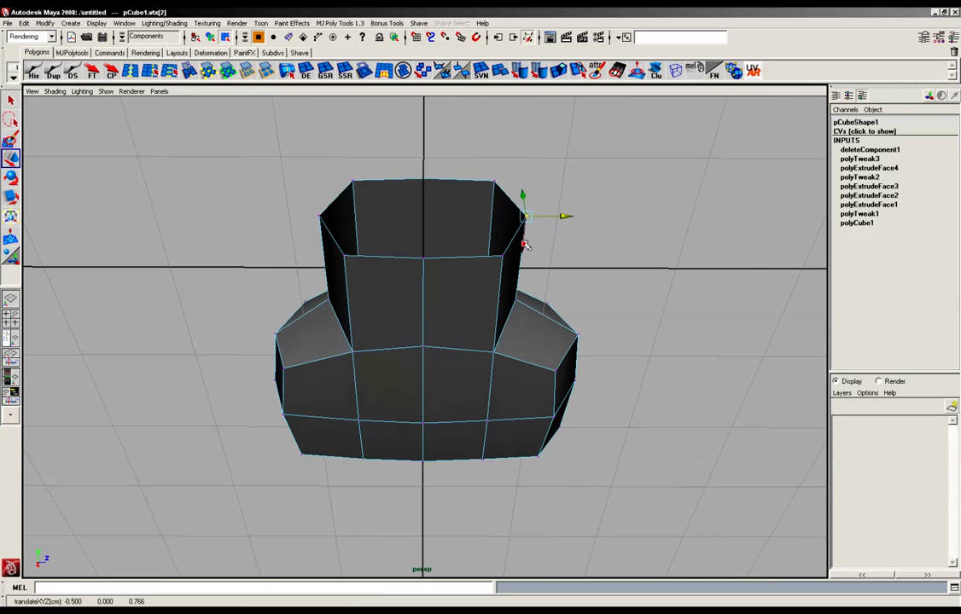
{"action": "left_click_drag", "start_coordinate": [524, 245], "coordinate": [440, 264], "text": "alt"}
{"action": "left_click", "coordinate": [315, 232]}
Move the centre vertices on the body's top and underside vertically along Y to round its cross-section.
{"action": "left_click_drag", "start_coordinate": [315, 232], "coordinate": [611, 365], "text": "alt"}
{"action": "left_click", "coordinate": [391, 213]}
{"action": "left_click", "coordinate": [374, 291]}
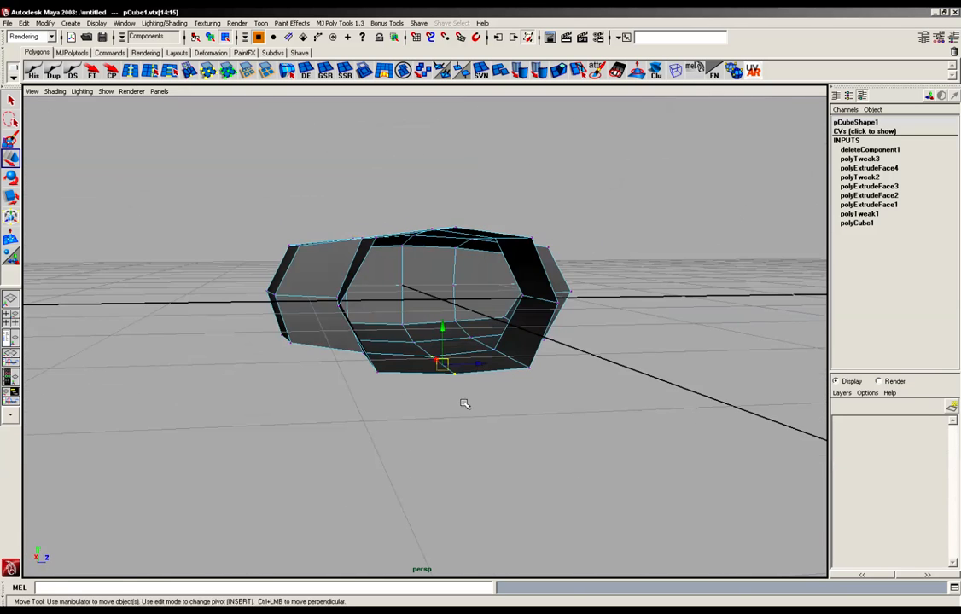
{"action": "left_click_drag", "start_coordinate": [410, 355], "coordinate": [463, 396], "text": "alt"}
{"action": "left_click_drag", "start_coordinate": [448, 341], "coordinate": [397, 341]}
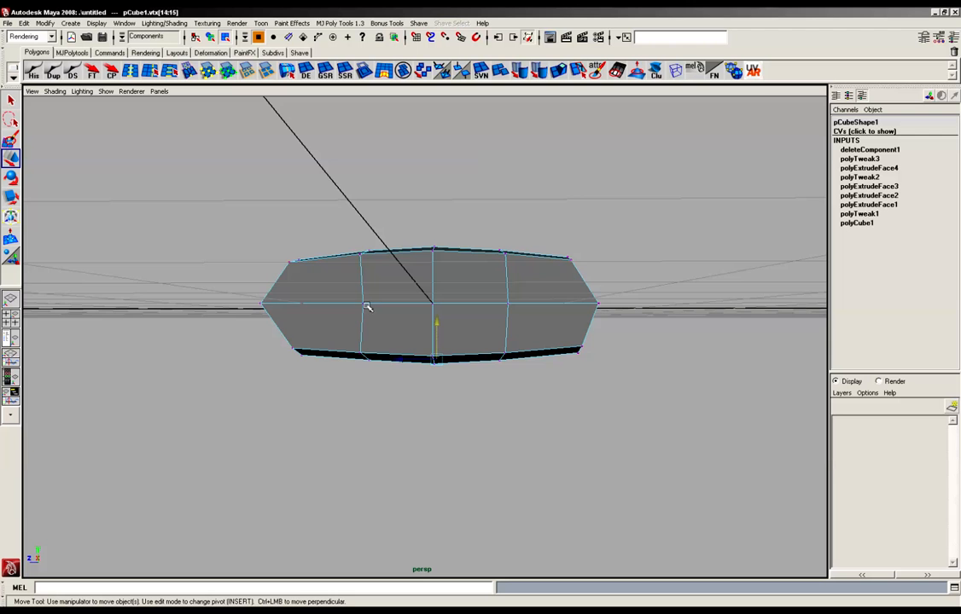
Reposition the underside vertices of the edge loop near the positive X end to bend it into a smooth curve.
{"action": "left_click_drag", "start_coordinate": [366, 306], "coordinate": [413, 336], "text": "alt"}
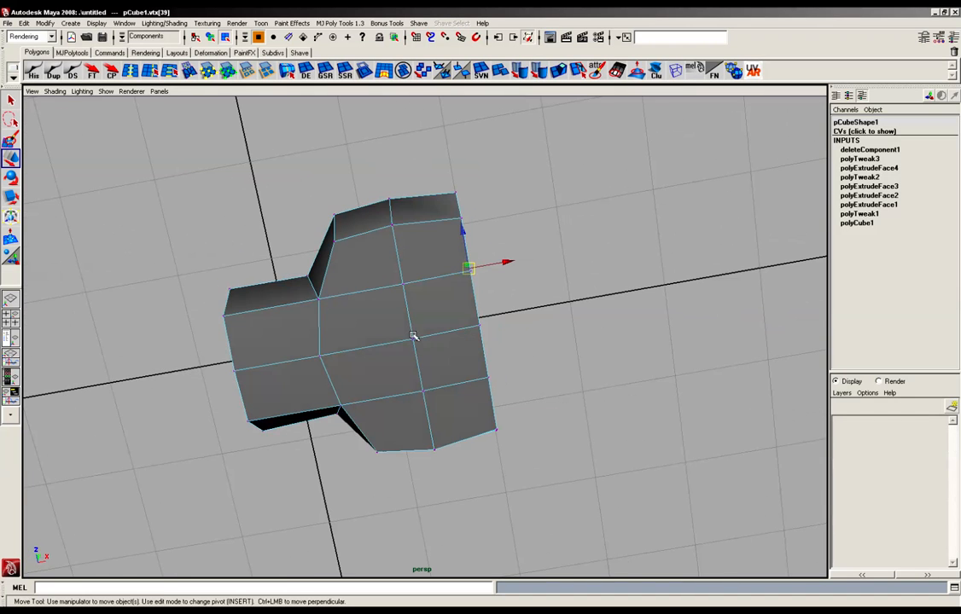
{"action": "left_click", "coordinate": [402, 283]}
{"action": "left_click_drag", "start_coordinate": [425, 284], "coordinate": [348, 305]}
{"action": "left_click", "coordinate": [489, 246]}
{"action": "left_click_drag", "start_coordinate": [424, 359], "coordinate": [288, 317], "text": "alt"}
{"action": "left_click", "coordinate": [405, 292]}
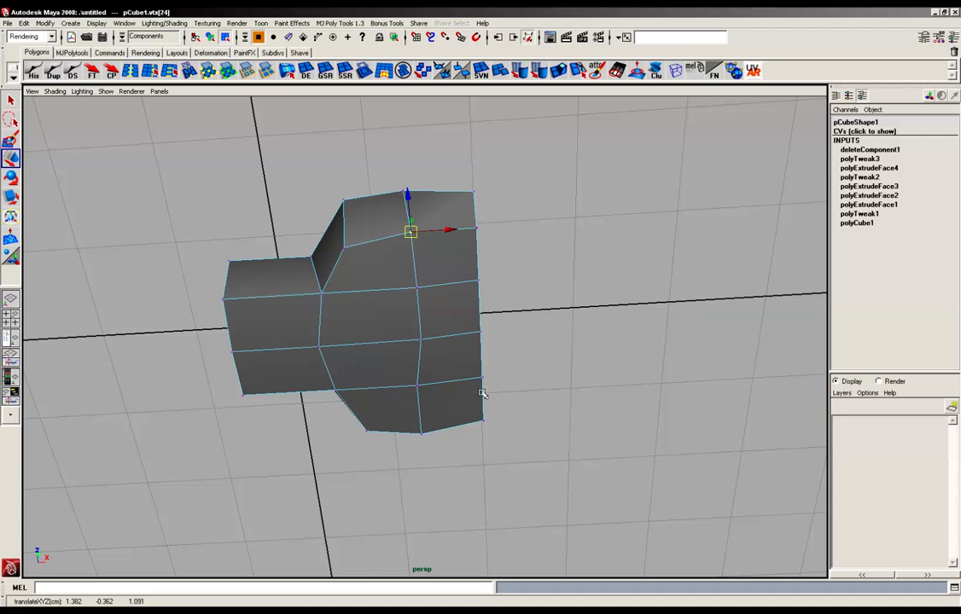
Select the two outermost positive Z faces on the positive X end and start extruding them in world axes.
{"action": "left_click_drag", "start_coordinate": [482, 393], "coordinate": [397, 309], "text": "alt"}
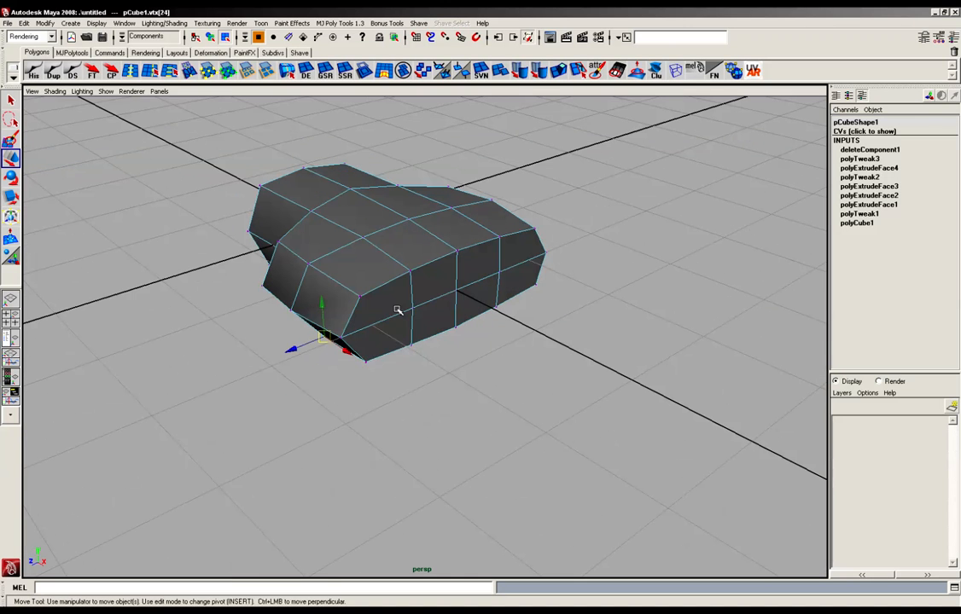
{"action": "right_click_drag", "start_coordinate": [397, 310], "coordinate": [383, 318]}
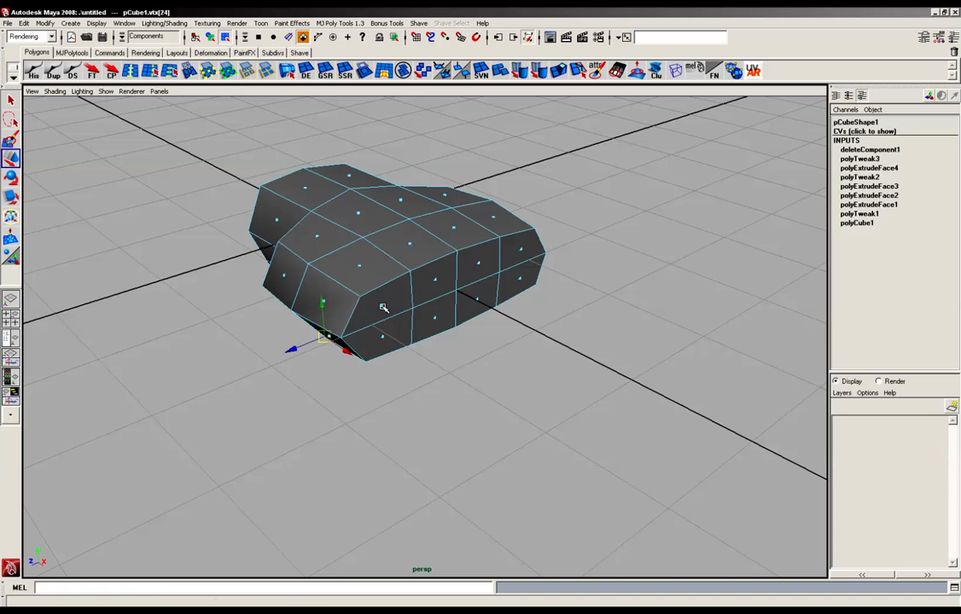
{"action": "left_click", "coordinate": [383, 308]}
{"action": "left_click_drag", "start_coordinate": [383, 308], "coordinate": [547, 280], "text": "alt"}
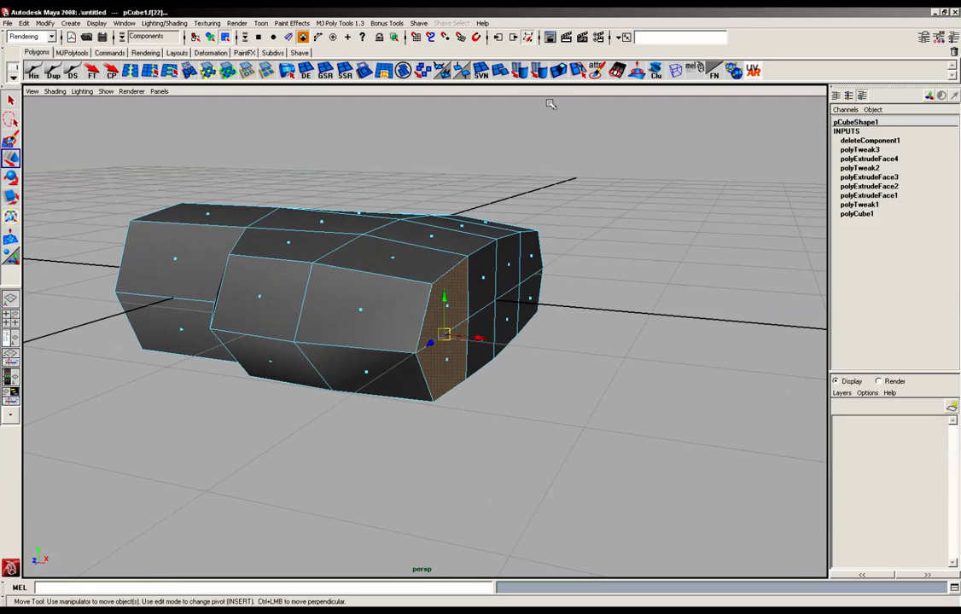
{"action": "left_click", "coordinate": [560, 72]}
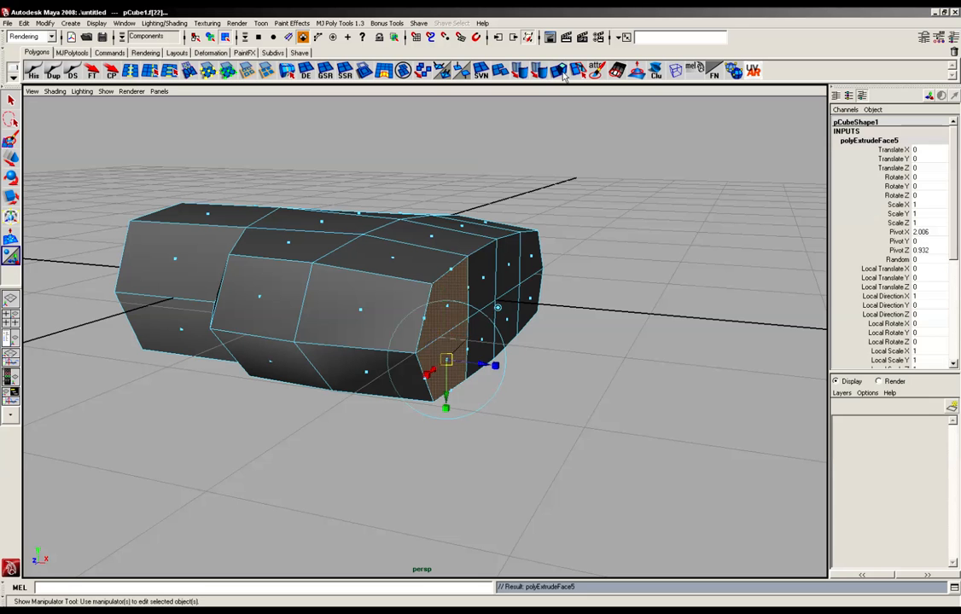
{"action": "left_click", "coordinate": [499, 308]}
{"action": "left_click_drag", "start_coordinate": [499, 308], "coordinate": [443, 303], "text": "alt"}
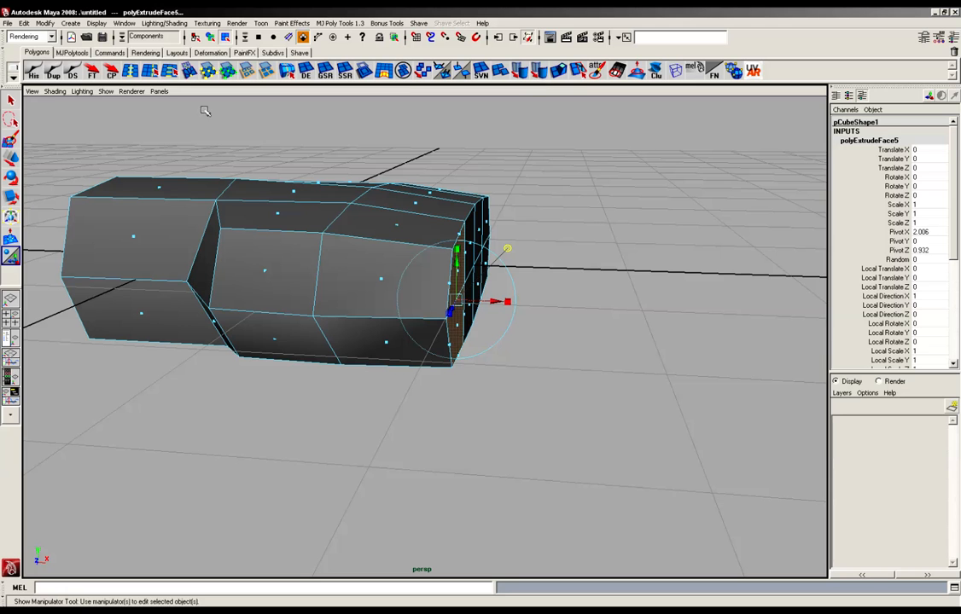
Switch to the Polygons menu set and look up the mesh-editing extrude command.
{"action": "left_click", "coordinate": [30, 36]}
{"action": "left_click", "coordinate": [25, 58]}
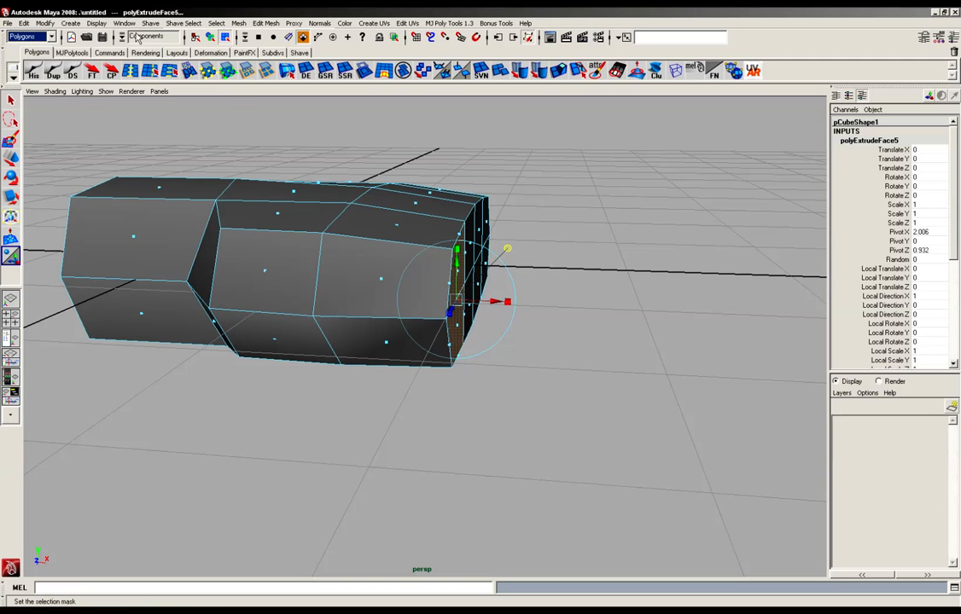
{"action": "left_click", "coordinate": [266, 23]}
{"action": "left_click", "coordinate": [385, 54]}
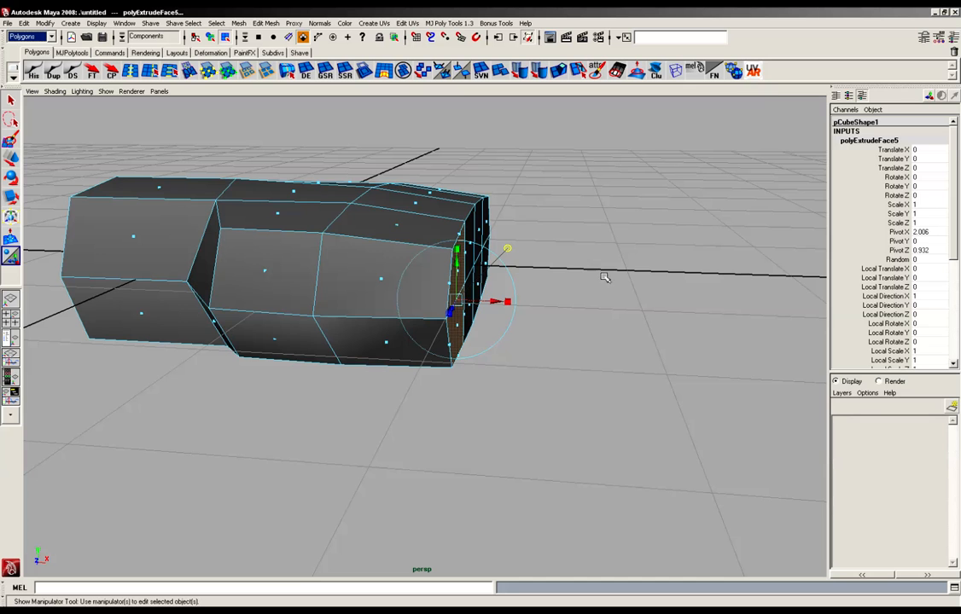
Extrude the two selected outer end faces about 0.82 along world X to form the first finger segment.
{"action": "left_click_drag", "start_coordinate": [604, 277], "coordinate": [482, 308], "text": "alt"}
{"action": "left_click_drag", "start_coordinate": [479, 307], "coordinate": [597, 317]}
{"action": "key", "text": "e"}
{"action": "left_click_drag", "start_coordinate": [544, 266], "coordinate": [500, 279], "text": "alt"}
{"action": "middle_click_drag", "start_coordinate": [497, 283], "coordinate": [490, 309], "text": "alt"}
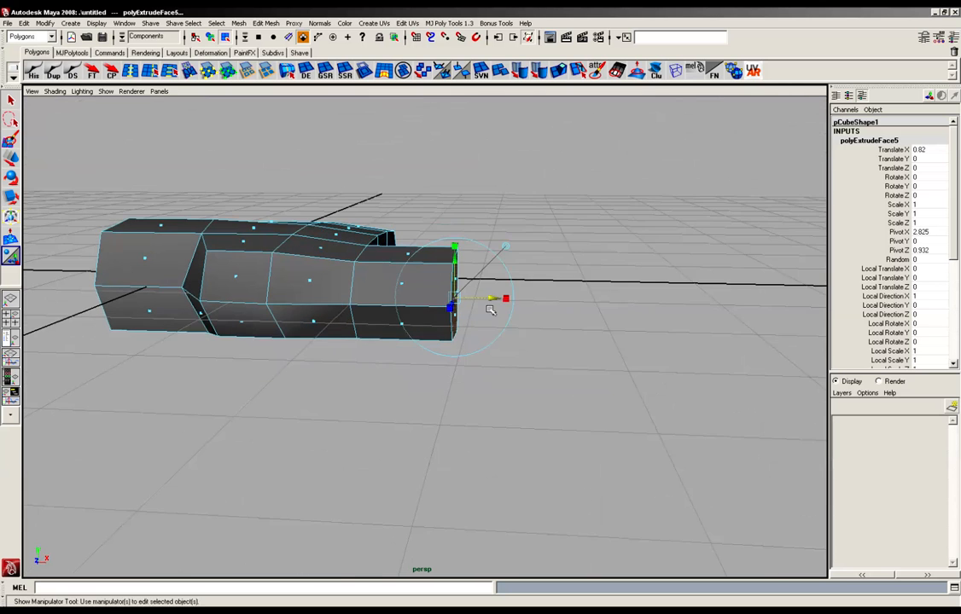
Shift the new segment's top inner base vertex and its outer side vertices along Z to narrow the segment.
{"action": "left_click_drag", "start_coordinate": [490, 310], "coordinate": [487, 285], "text": "alt"}
{"action": "left_click_drag", "start_coordinate": [456, 247], "coordinate": [337, 320]}
{"action": "right_click_drag", "start_coordinate": [344, 262], "coordinate": [314, 259]}
{"action": "key", "text": "w"}
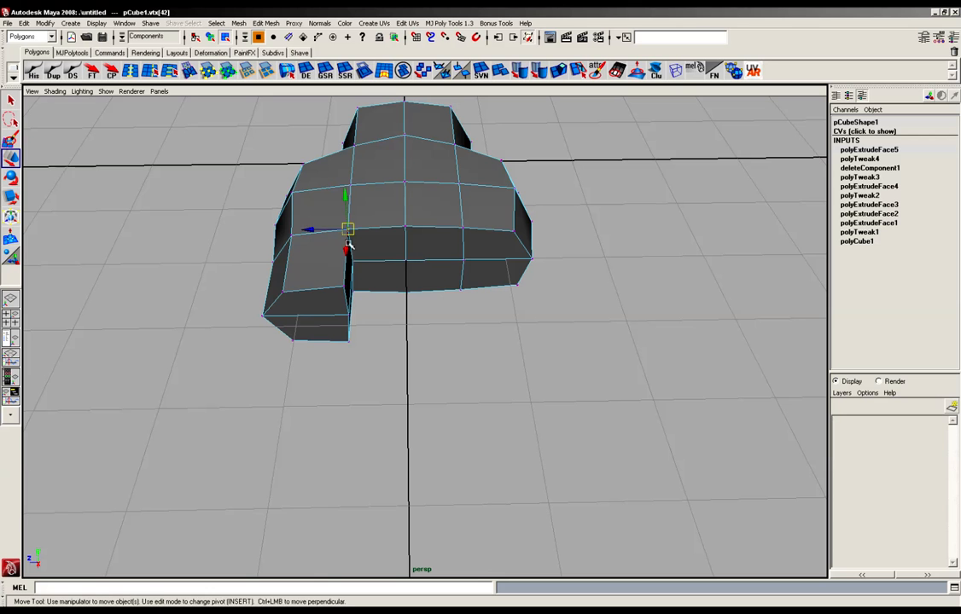
{"action": "left_click_drag", "start_coordinate": [315, 231], "coordinate": [309, 229]}
{"action": "left_click_drag", "start_coordinate": [371, 300], "coordinate": [350, 298], "text": "alt"}
{"action": "left_click_drag", "start_coordinate": [266, 306], "coordinate": [247, 314], "text": "alt"}
{"action": "left_click", "coordinate": [279, 318]}
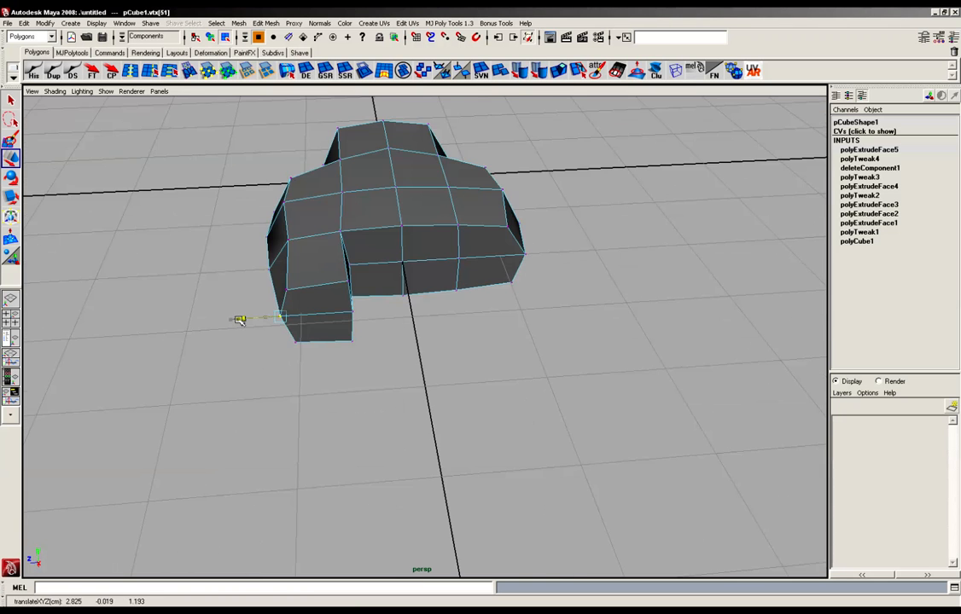
{"action": "left_click", "coordinate": [267, 271]}
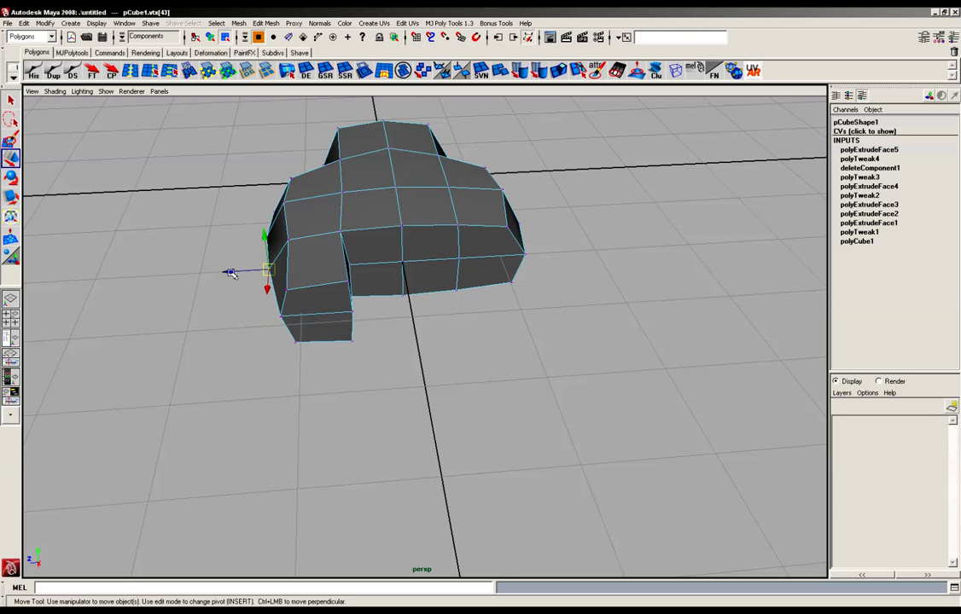
{"action": "left_click_drag", "start_coordinate": [231, 272], "coordinate": [238, 272]}
Adjust the top and inner vertices at the segment's open end along Y and Z to round its cross-section.
{"action": "left_click_drag", "start_coordinate": [318, 304], "coordinate": [344, 219], "text": "alt"}
{"action": "left_click", "coordinate": [347, 267]}
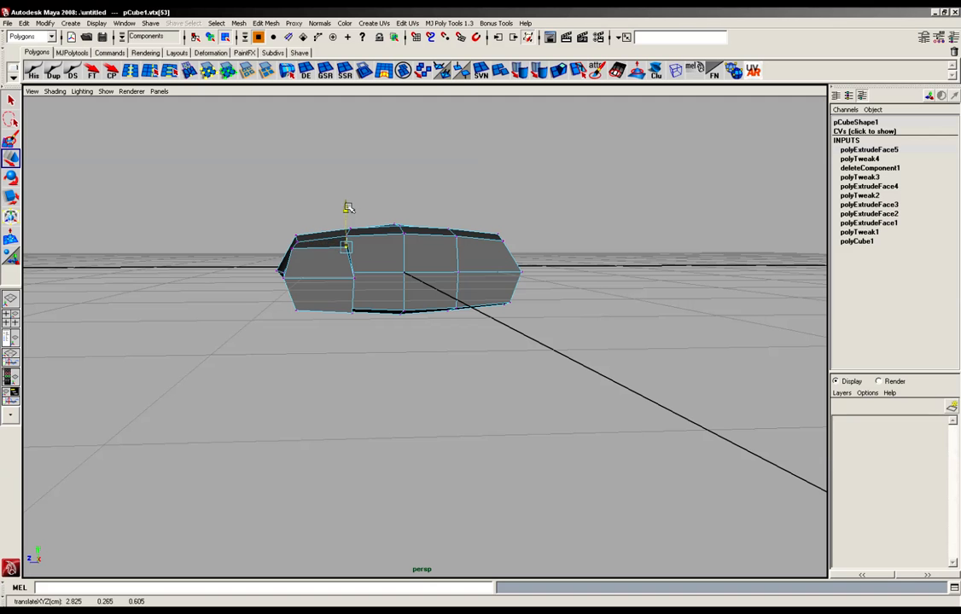
{"action": "left_click", "coordinate": [292, 247]}
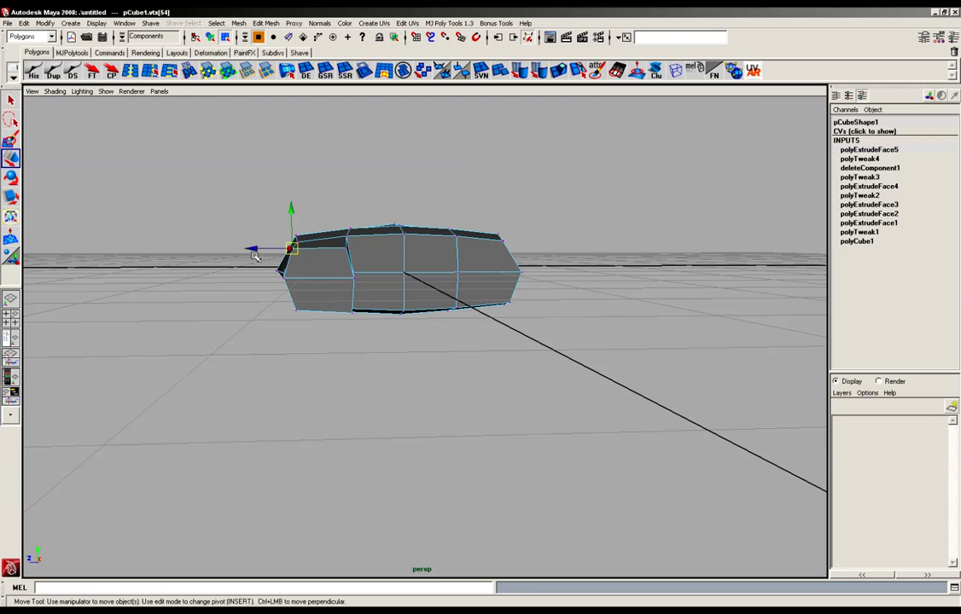
{"action": "left_click_drag", "start_coordinate": [251, 249], "coordinate": [256, 249]}
{"action": "left_click_drag", "start_coordinate": [284, 283], "coordinate": [407, 369], "text": "alt"}
{"action": "left_click", "coordinate": [312, 301]}
{"action": "left_click_drag", "start_coordinate": [348, 351], "coordinate": [410, 320], "text": "alt"}
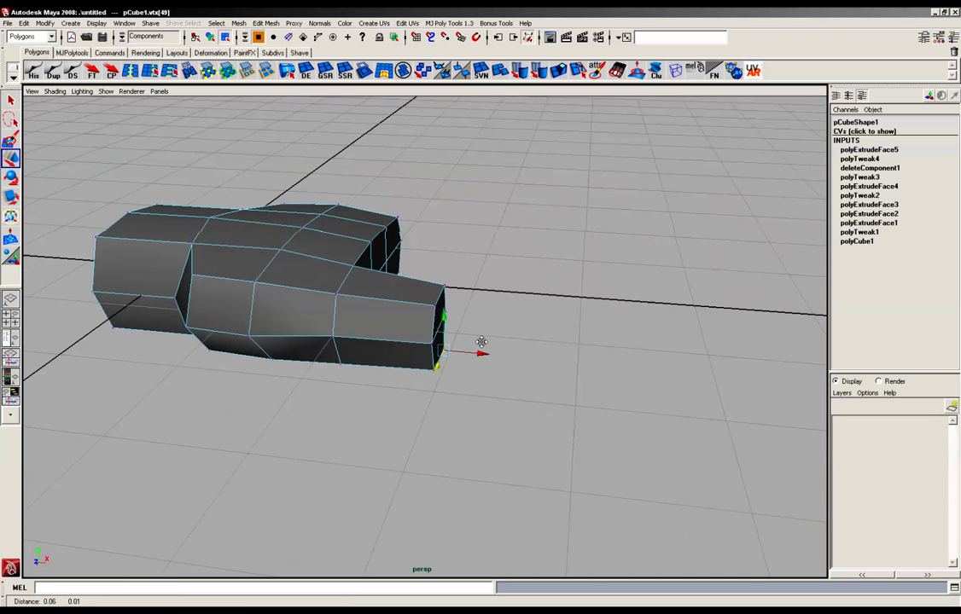
Select the two end faces of the finger segment and extrude them about 0.7 along world X.
{"action": "right_click_drag", "start_coordinate": [407, 337], "coordinate": [424, 363]}
{"action": "left_click_drag", "start_coordinate": [424, 362], "coordinate": [443, 341], "text": "alt"}
{"action": "left_click_drag", "start_coordinate": [477, 271], "coordinate": [439, 362]}
{"action": "right_click_drag", "start_coordinate": [439, 361], "coordinate": [495, 378], "text": "alt"}
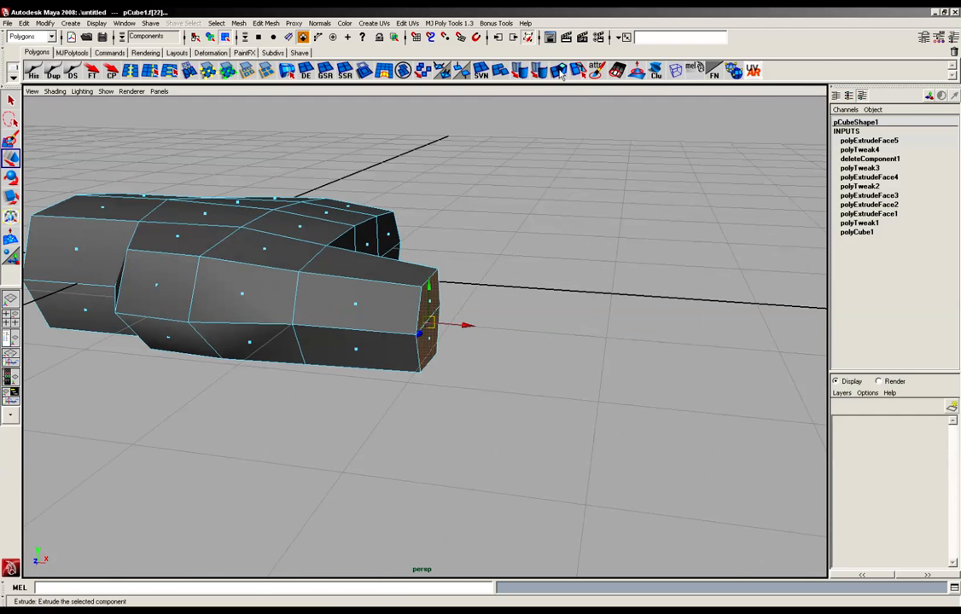
{"action": "left_click", "coordinate": [499, 70]}
{"action": "left_click", "coordinate": [482, 291]}
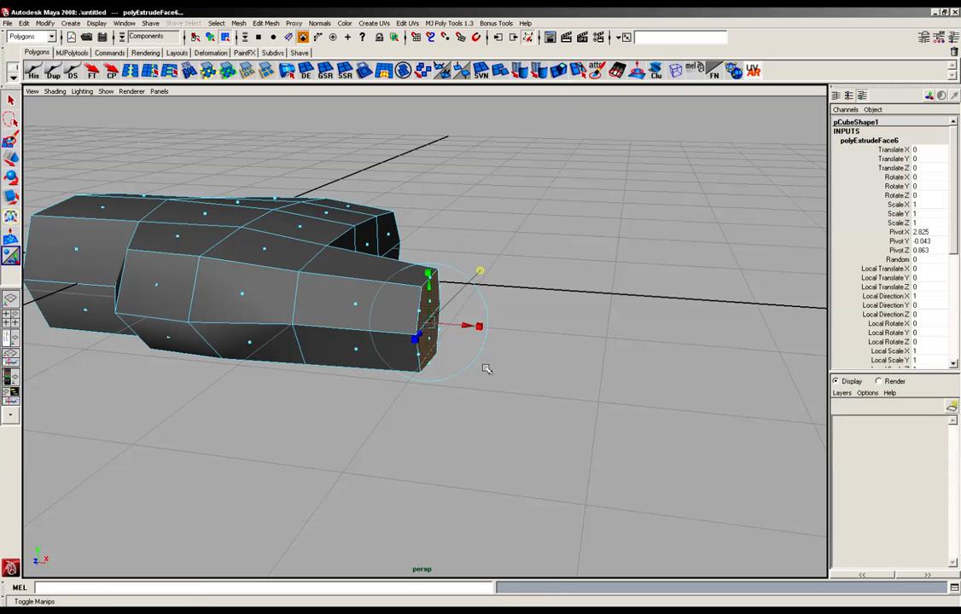
{"action": "left_click_drag", "start_coordinate": [487, 369], "coordinate": [566, 350]}
Taper the extruded end faces by scaling them to about 0.86 in Y and 0.91 in Z.
{"action": "right_click_drag", "start_coordinate": [565, 350], "coordinate": [497, 345], "text": "alt"}
{"action": "left_click_drag", "start_coordinate": [497, 345], "coordinate": [460, 312], "text": "alt"}
{"action": "left_click_drag", "start_coordinate": [465, 272], "coordinate": [466, 278]}
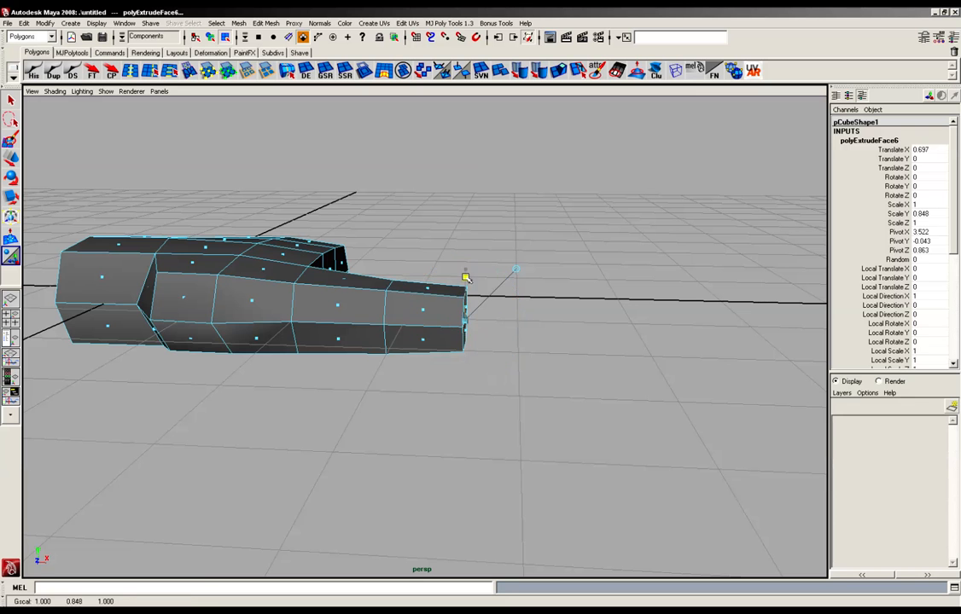
{"action": "left_click_drag", "start_coordinate": [490, 321], "coordinate": [373, 326], "text": "alt"}
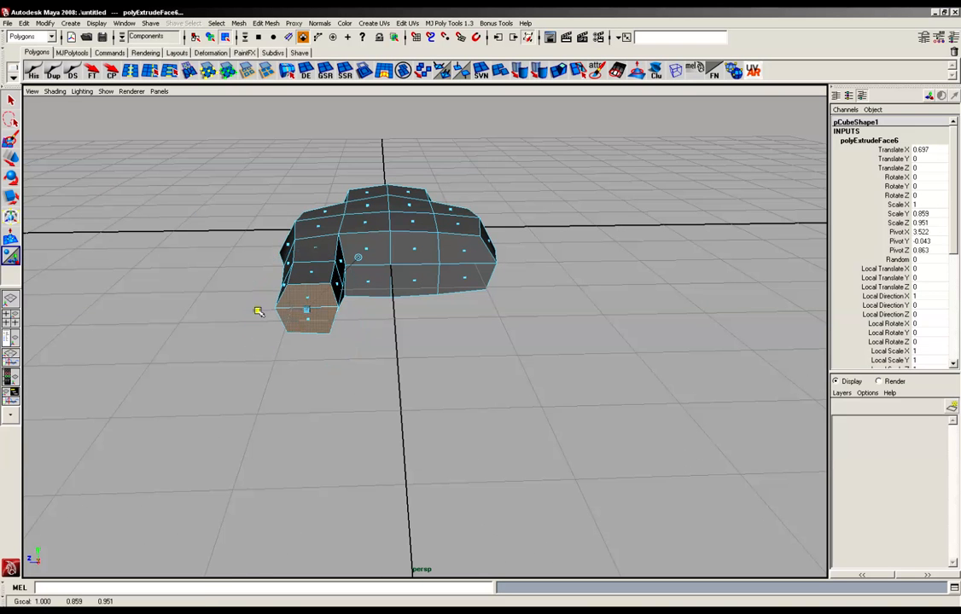
{"action": "left_click_drag", "start_coordinate": [258, 310], "coordinate": [260, 311]}
{"action": "left_click_drag", "start_coordinate": [360, 361], "coordinate": [367, 245], "text": "alt"}
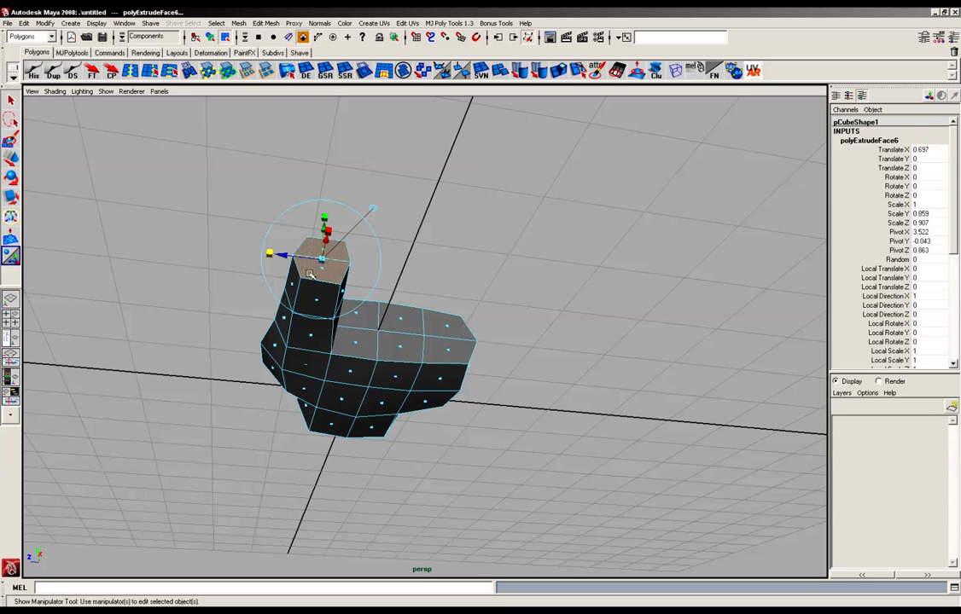
Extrude the end faces again about 0.46 along world X, scaling them to about 0.9 in Y and 0.95 in Z.
{"action": "left_click_drag", "start_coordinate": [401, 290], "coordinate": [532, 333], "text": "alt"}
{"action": "key", "text": "g"}
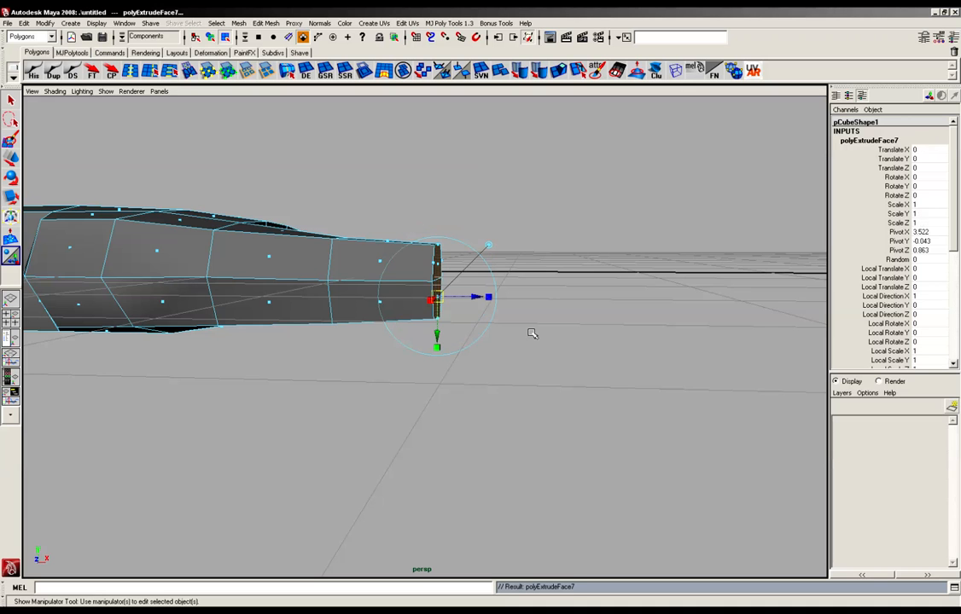
{"action": "left_click", "coordinate": [489, 245]}
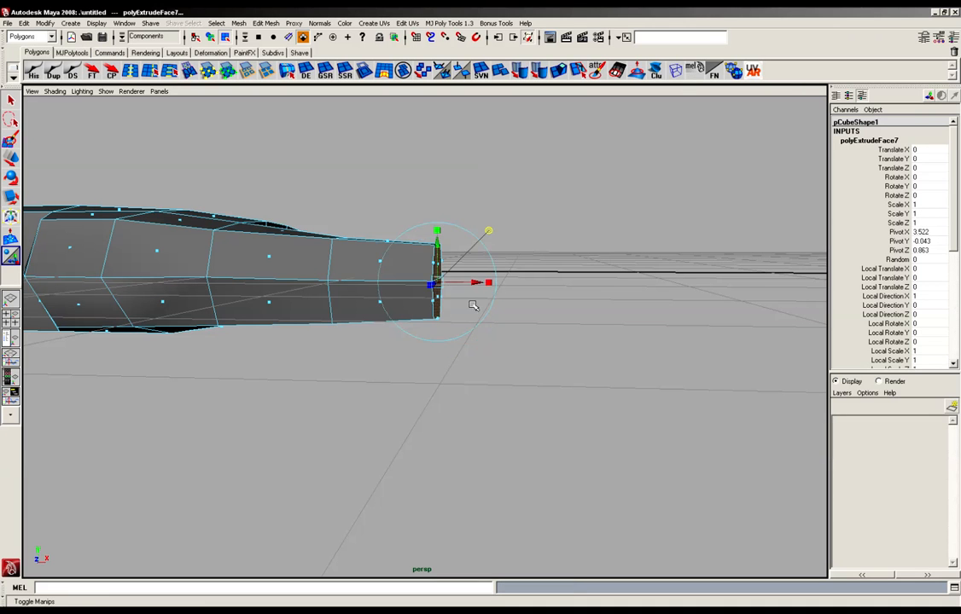
{"action": "left_click_drag", "start_coordinate": [474, 283], "coordinate": [539, 286]}
{"action": "left_click_drag", "start_coordinate": [505, 237], "coordinate": [505, 233]}
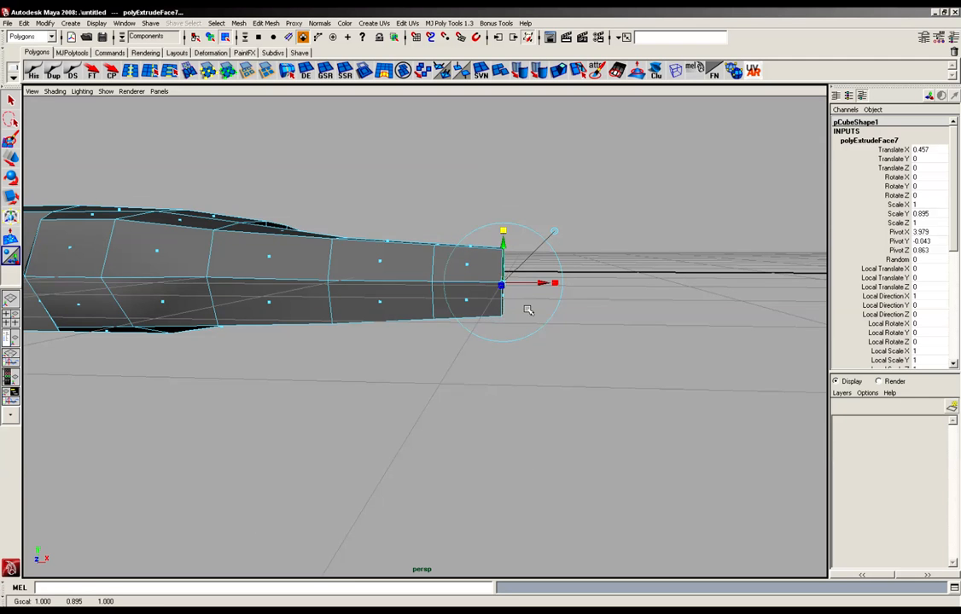
{"action": "left_click_drag", "start_coordinate": [528, 309], "coordinate": [246, 383], "text": "alt"}
{"action": "left_click_drag", "start_coordinate": [218, 345], "coordinate": [497, 336], "text": "alt"}
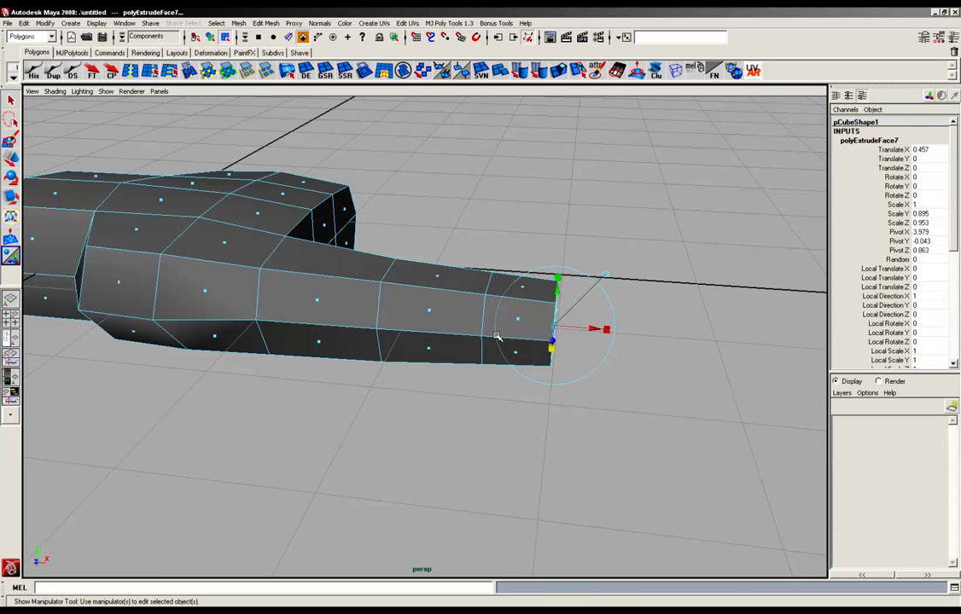
Extrude a tapered fingertip about 0.58 outward from the end faces and pull it back about 0.1 along world X.
{"action": "left_click_drag", "start_coordinate": [590, 343], "coordinate": [696, 347]}
{"action": "left_click_drag", "start_coordinate": [696, 348], "coordinate": [595, 267], "text": "alt"}
{"action": "key", "text": "t"}
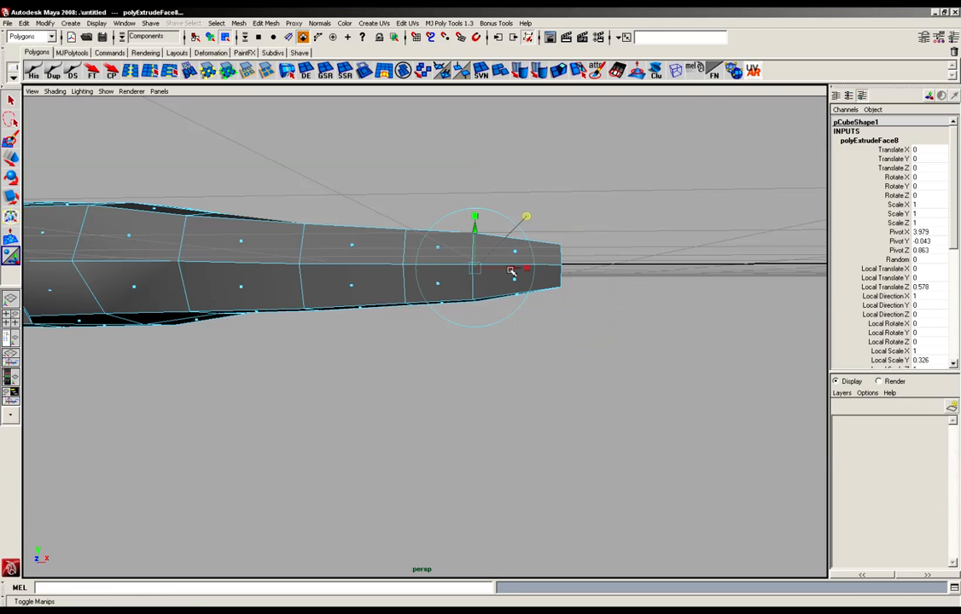
{"action": "left_click_drag", "start_coordinate": [510, 271], "coordinate": [497, 271]}
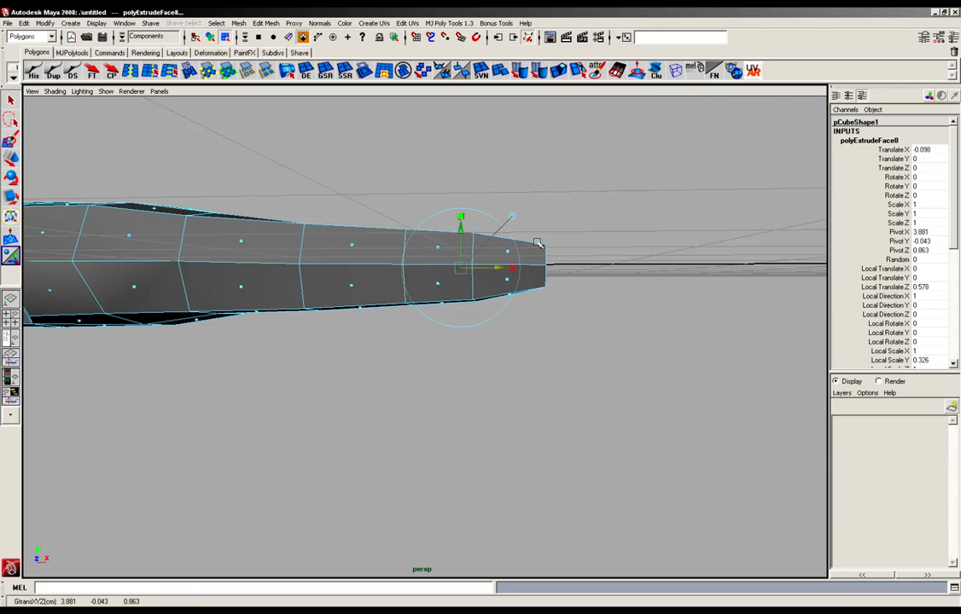
Lower the top vertices of the edge loop just before the fingertip along Y.
{"action": "left_click", "coordinate": [560, 218]}
{"action": "left_click_drag", "start_coordinate": [554, 266], "coordinate": [551, 277], "text": "alt"}
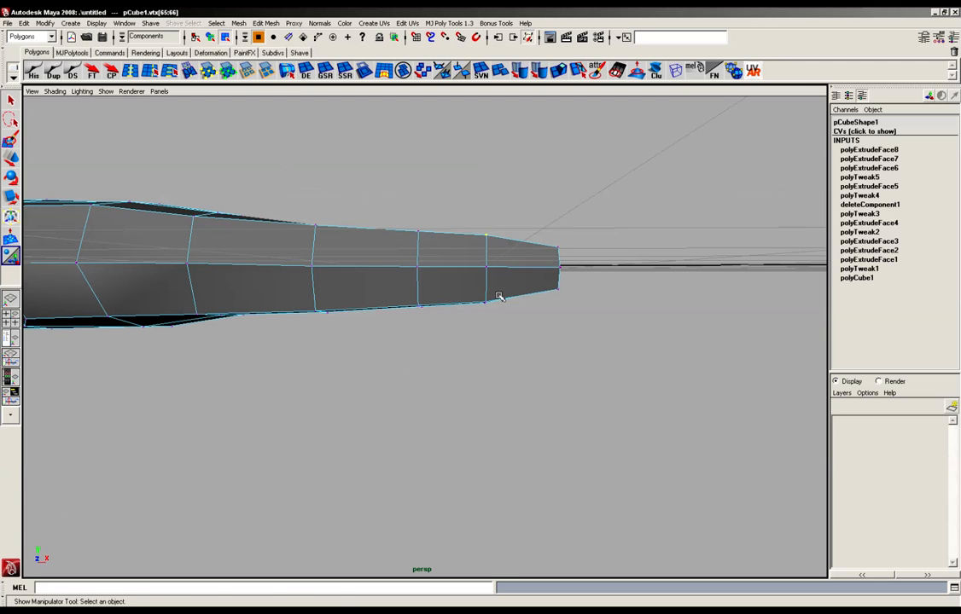
{"action": "key", "text": "w"}
{"action": "left_click_drag", "start_coordinate": [486, 201], "coordinate": [486, 205]}
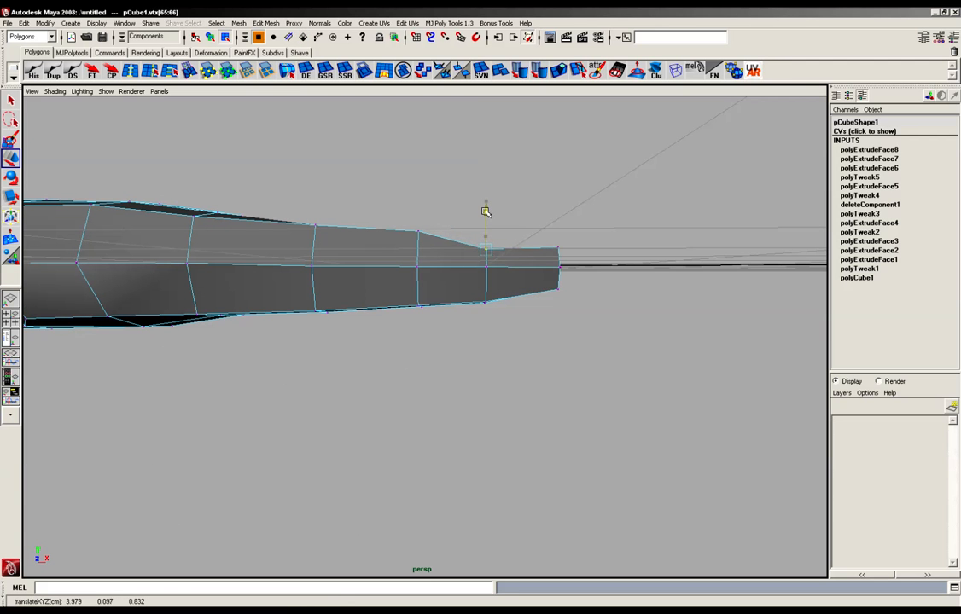
Shift the second edge loop behind the fingertip outward along X and adjust its top vertices along Y.
{"action": "left_click_drag", "start_coordinate": [407, 341], "coordinate": [408, 340]}
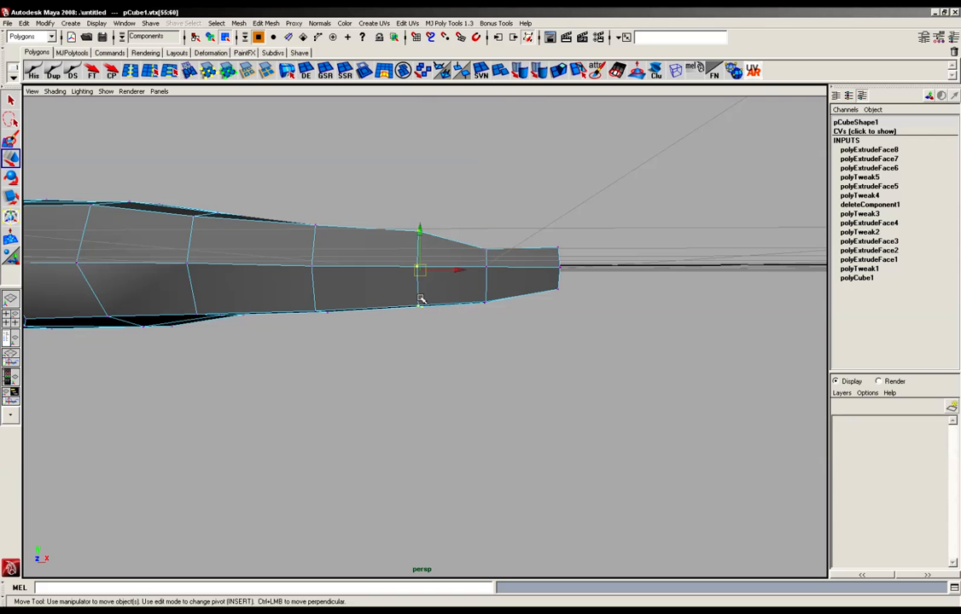
{"action": "mouse_move", "coordinate": [461, 282]}
{"action": "left_mouse_down", "text": "alt"}
{"action": "mouse_move", "coordinate": [470, 324]}
{"action": "mouse_move", "coordinate": [508, 307]}
{"action": "mouse_move", "coordinate": [467, 296]}
{"action": "left_mouse_up", "text": "alt"}
{"action": "left_click", "coordinate": [427, 256]}
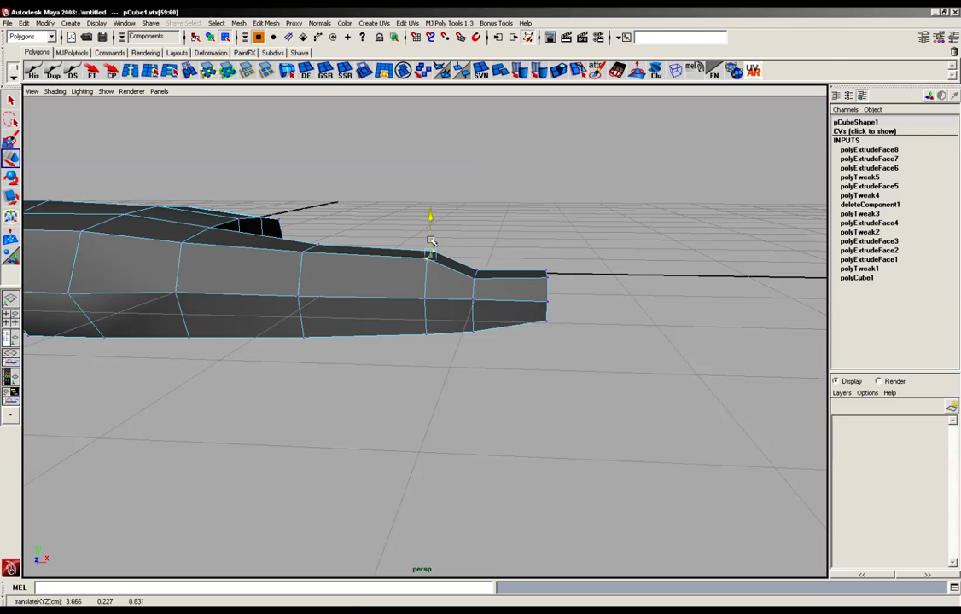
Reposition the top vertices of the last two fingertip loops along X and Y to form a sloping step on top.
{"action": "left_click", "coordinate": [474, 273]}
{"action": "left_click_drag", "start_coordinate": [474, 273], "coordinate": [478, 215], "text": "alt"}
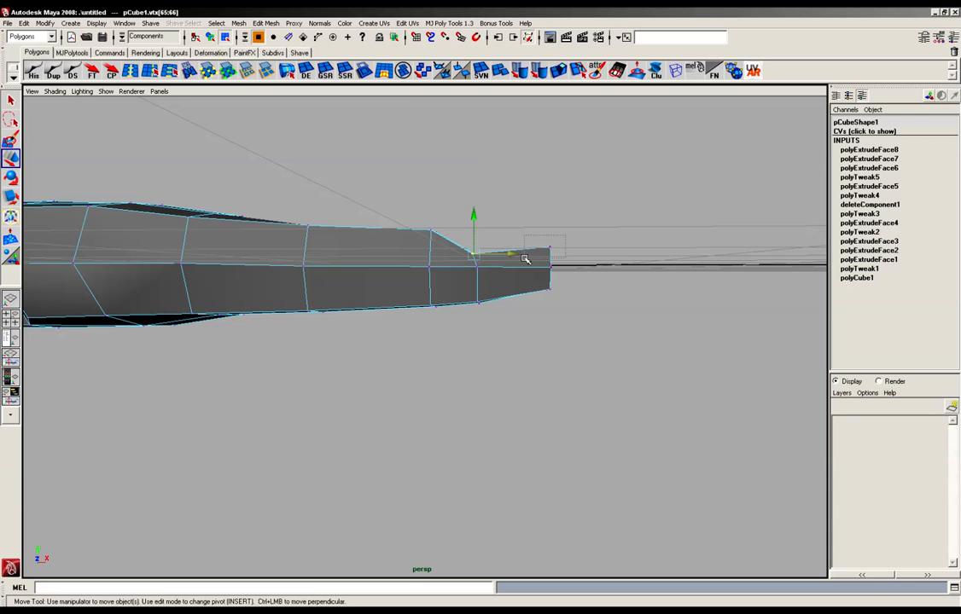
{"action": "left_click", "coordinate": [550, 250]}
{"action": "left_click_drag", "start_coordinate": [550, 250], "coordinate": [534, 218], "text": "alt"}
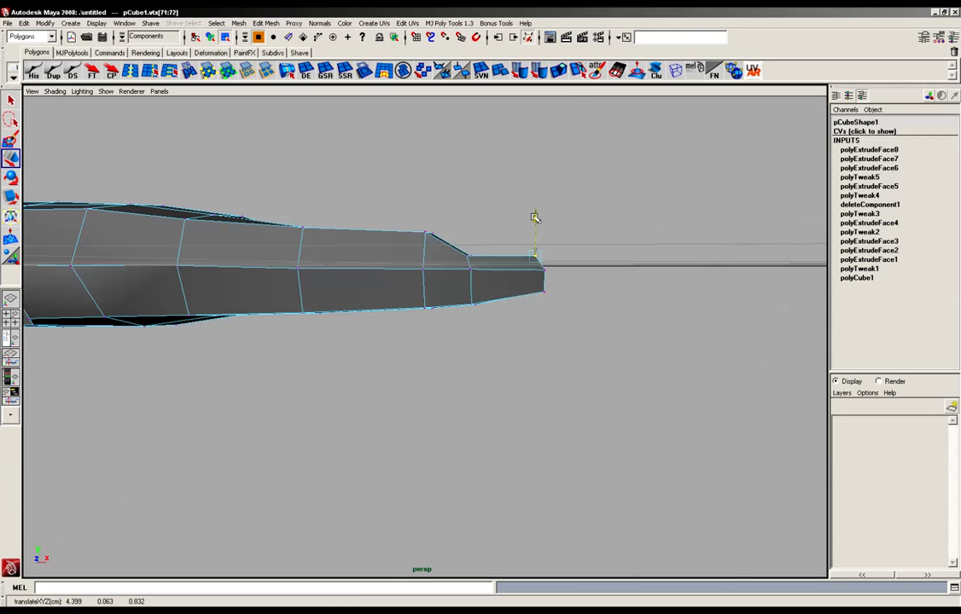
{"action": "left_click", "coordinate": [465, 259]}
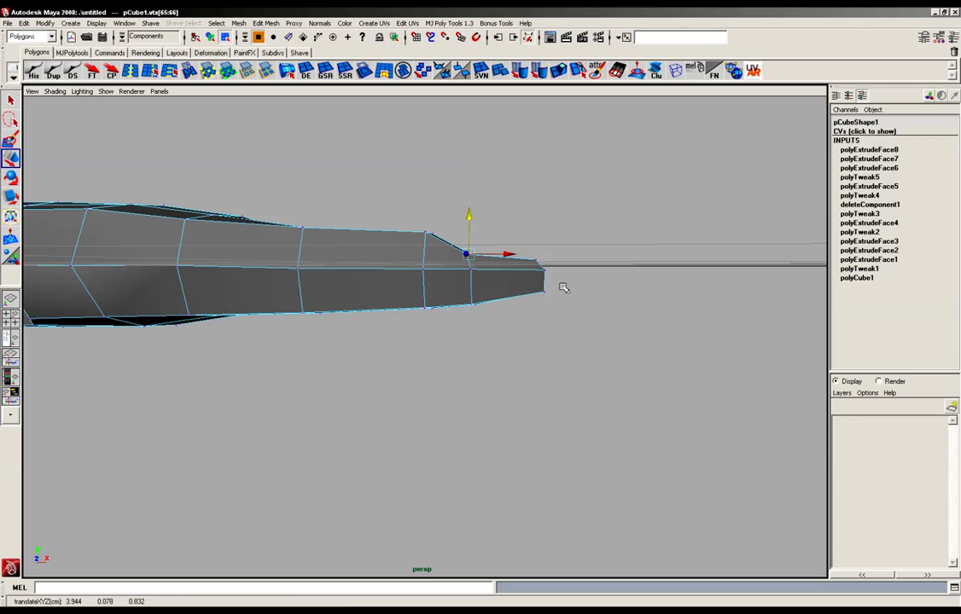
Move the underside vertices at the very end of the fingertip back along X to give the tip a point.
{"action": "mouse_move", "coordinate": [561, 286]}
{"action": "left_mouse_down"}
{"action": "mouse_move", "coordinate": [521, 306]}
{"action": "mouse_move", "coordinate": [577, 292]}
{"action": "left_mouse_up"}
{"action": "left_click_drag", "start_coordinate": [531, 307], "coordinate": [531, 305], "text": "alt"}
{"action": "middle_click_drag", "start_coordinate": [431, 317], "coordinate": [512, 323], "text": "alt"}
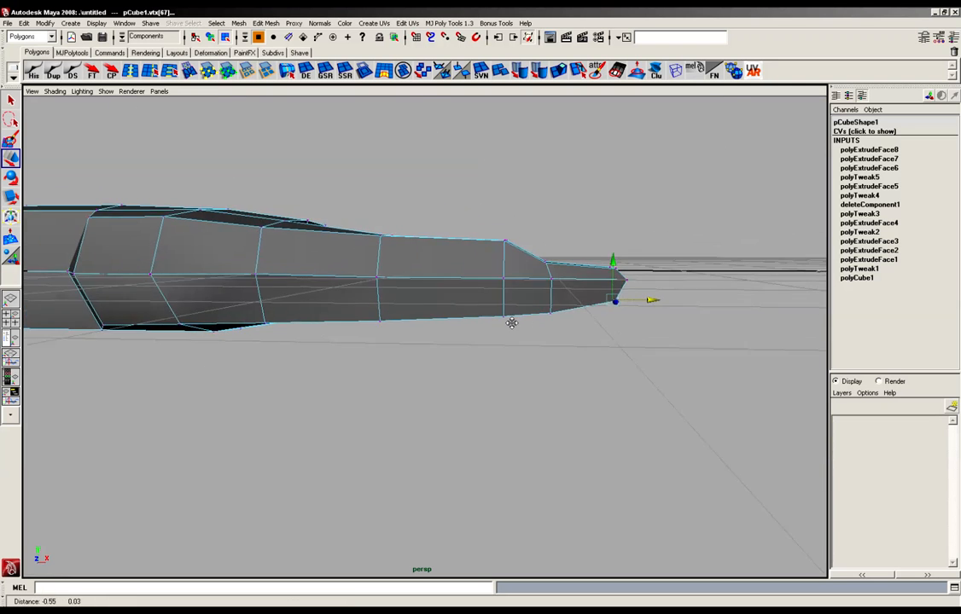
Narrow the fingertip's end by moving the vertices on both of its sides inward along Z.
{"action": "left_click_drag", "start_coordinate": [511, 322], "coordinate": [433, 412], "text": "alt"}
{"action": "left_click", "coordinate": [548, 271]}
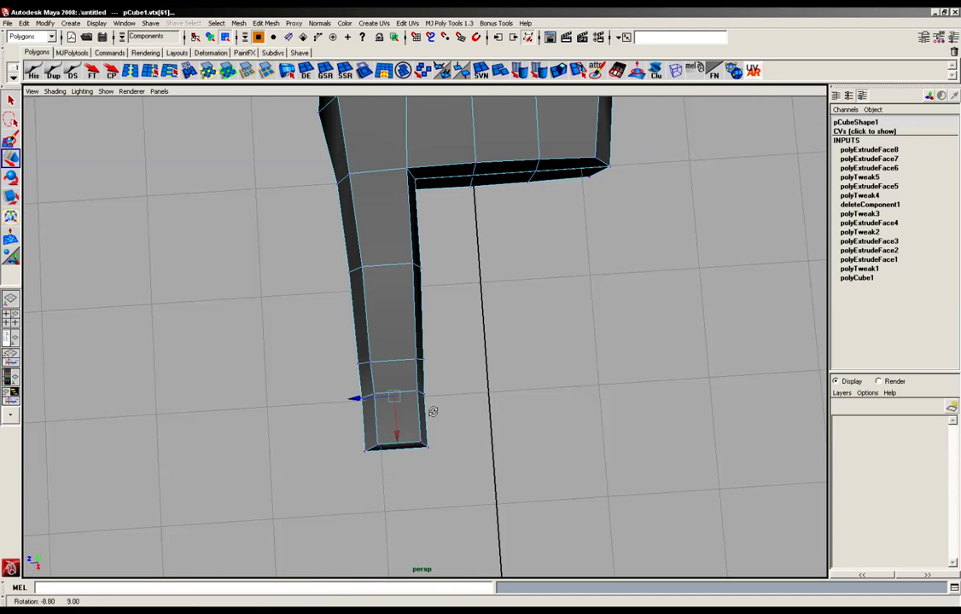
{"action": "left_click_drag", "start_coordinate": [379, 450], "coordinate": [386, 461]}
{"action": "left_click_drag", "start_coordinate": [330, 446], "coordinate": [337, 446]}
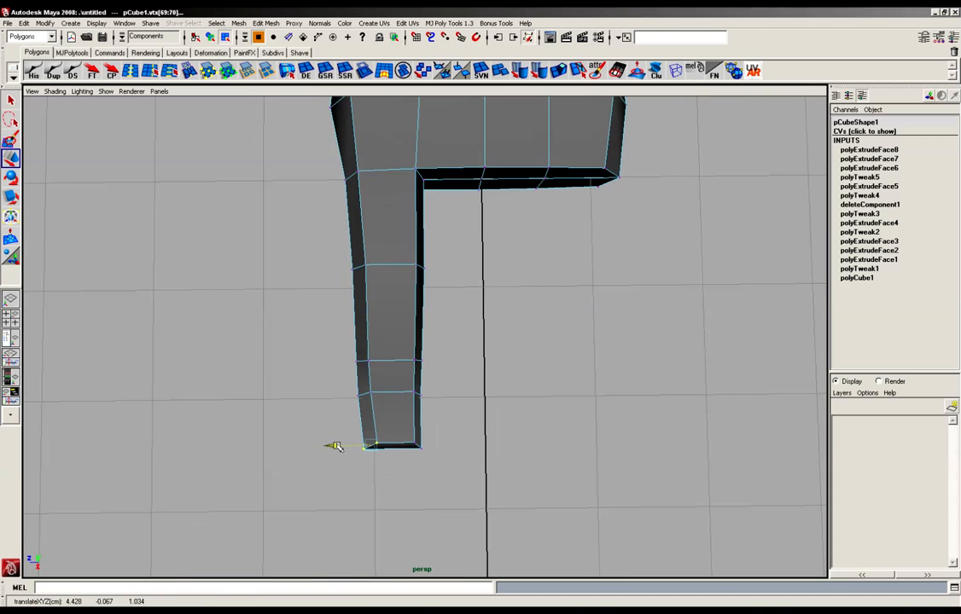
{"action": "left_click_drag", "start_coordinate": [401, 465], "coordinate": [429, 434]}
{"action": "left_click_drag", "start_coordinate": [429, 434], "coordinate": [407, 347], "text": "alt"}
{"action": "middle_click_drag", "start_coordinate": [407, 347], "coordinate": [407, 427], "text": "alt"}
{"action": "right_click_drag", "start_coordinate": [407, 426], "coordinate": [676, 419], "text": "alt"}
{"action": "left_click_drag", "start_coordinate": [676, 419], "coordinate": [487, 352], "text": "alt"}
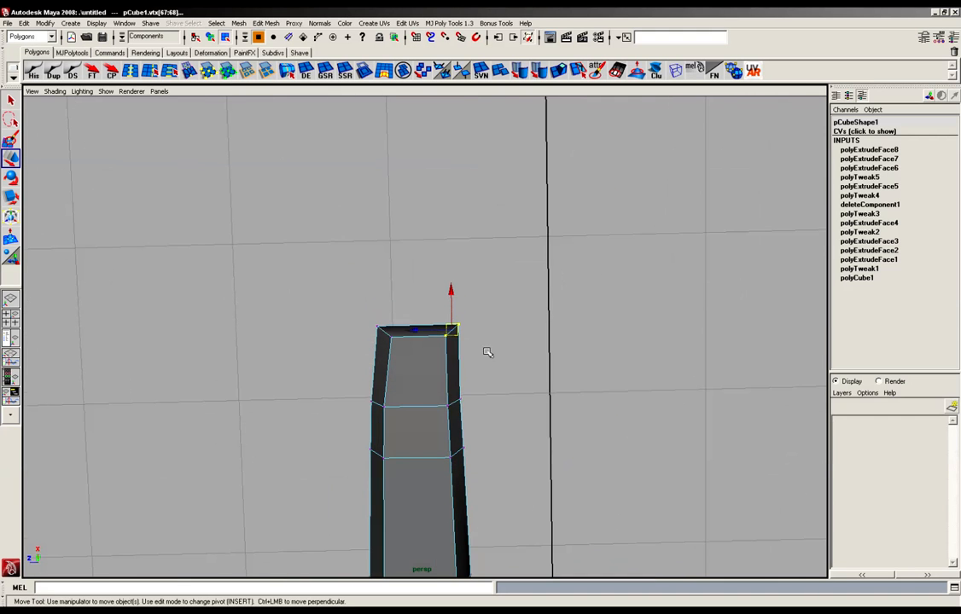
{"action": "left_click_drag", "start_coordinate": [404, 337], "coordinate": [410, 330]}
{"action": "left_click", "coordinate": [482, 348]}
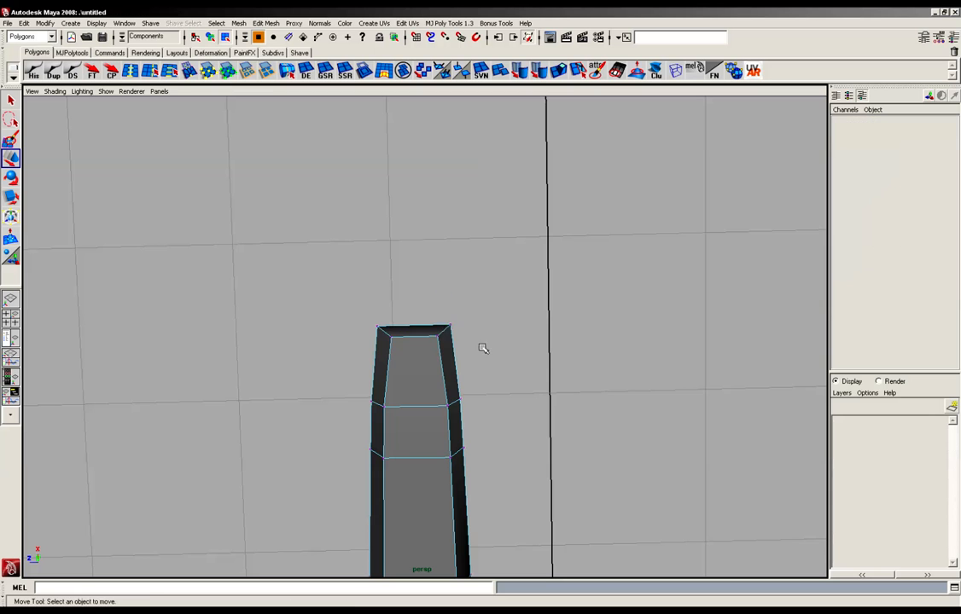
Move the outer middle side vertices of the finger's last three edge loops inward along Z to slim its profile.
{"action": "left_click_drag", "start_coordinate": [482, 347], "coordinate": [417, 379], "text": "alt"}
{"action": "left_click", "coordinate": [365, 401]}
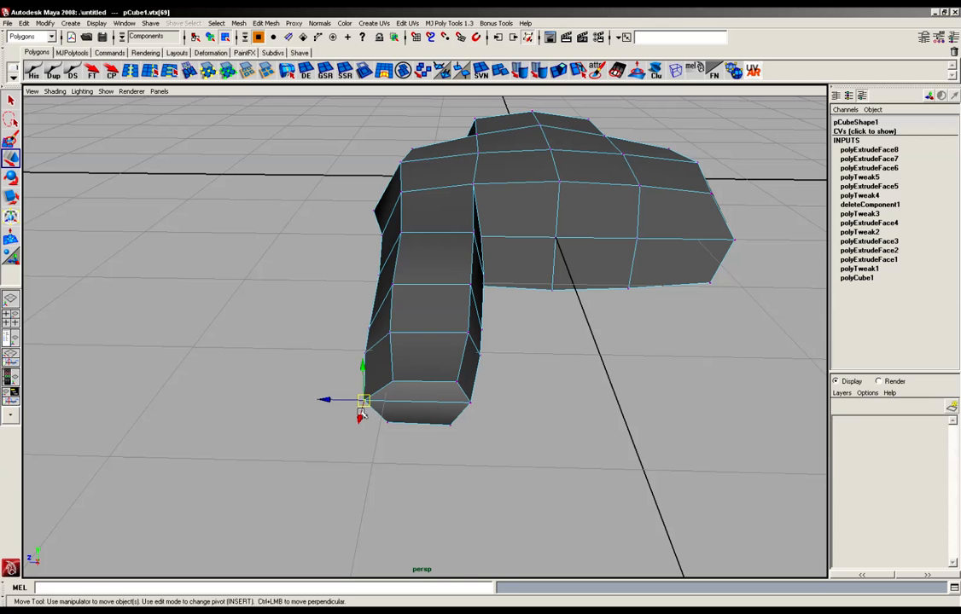
{"action": "left_click_drag", "start_coordinate": [366, 400], "coordinate": [338, 403]}
{"action": "left_click", "coordinate": [364, 353]}
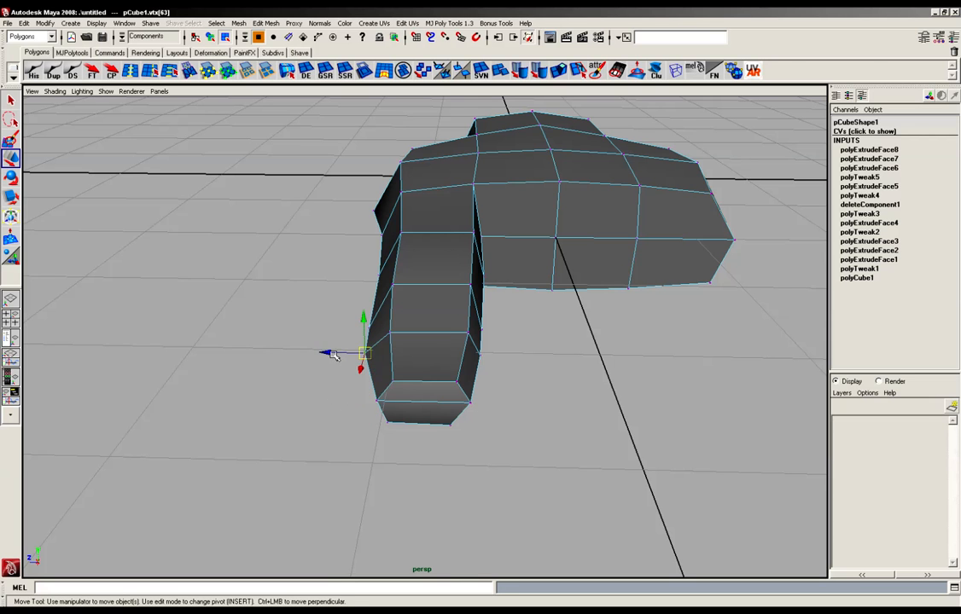
{"action": "left_click", "coordinate": [332, 355]}
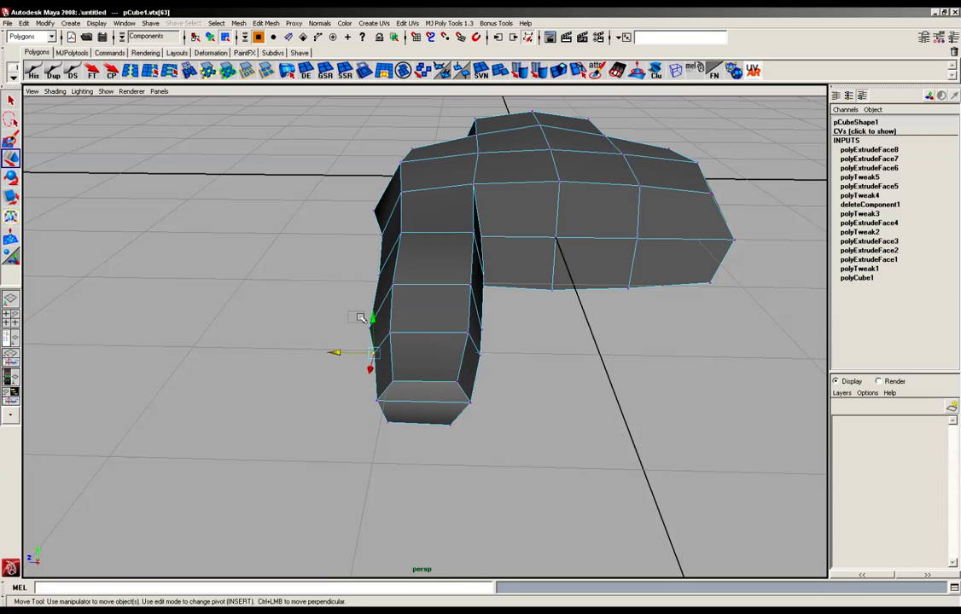
{"action": "left_click", "coordinate": [369, 331]}
{"action": "left_click", "coordinate": [334, 327]}
{"action": "left_click_drag", "start_coordinate": [336, 329], "coordinate": [414, 332], "text": "alt"}
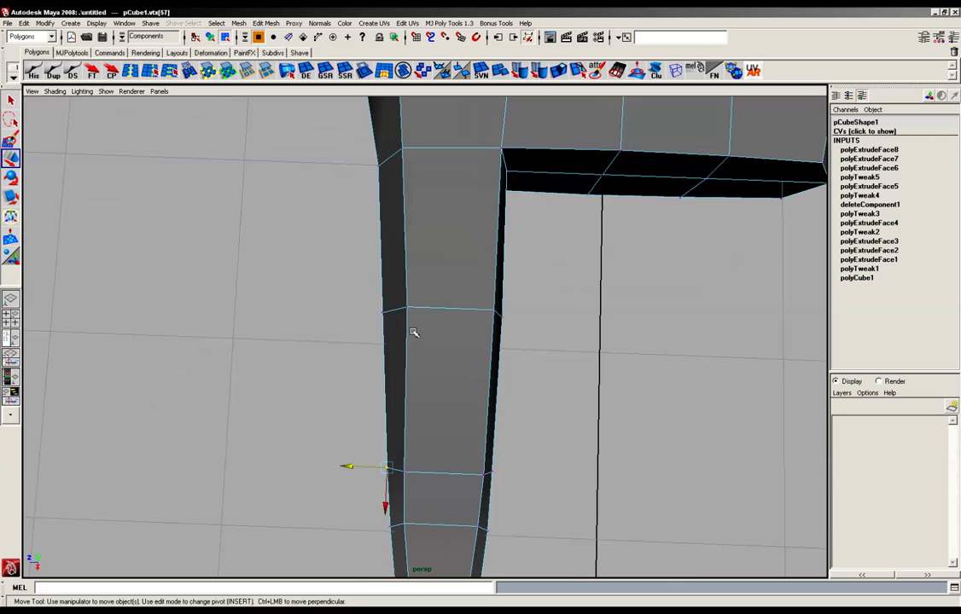
{"action": "middle_click_drag", "start_coordinate": [413, 339], "coordinate": [414, 457], "text": "alt"}
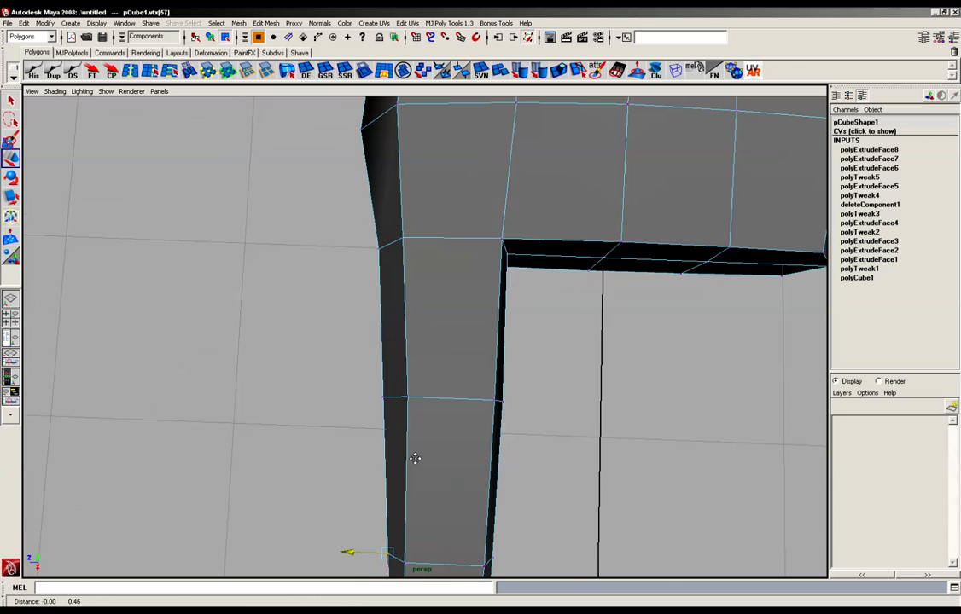
Move the outer middle side vertex at the finger's base inward along Z.
{"action": "left_click", "coordinate": [379, 248]}
{"action": "left_click_drag", "start_coordinate": [343, 249], "coordinate": [345, 248]}
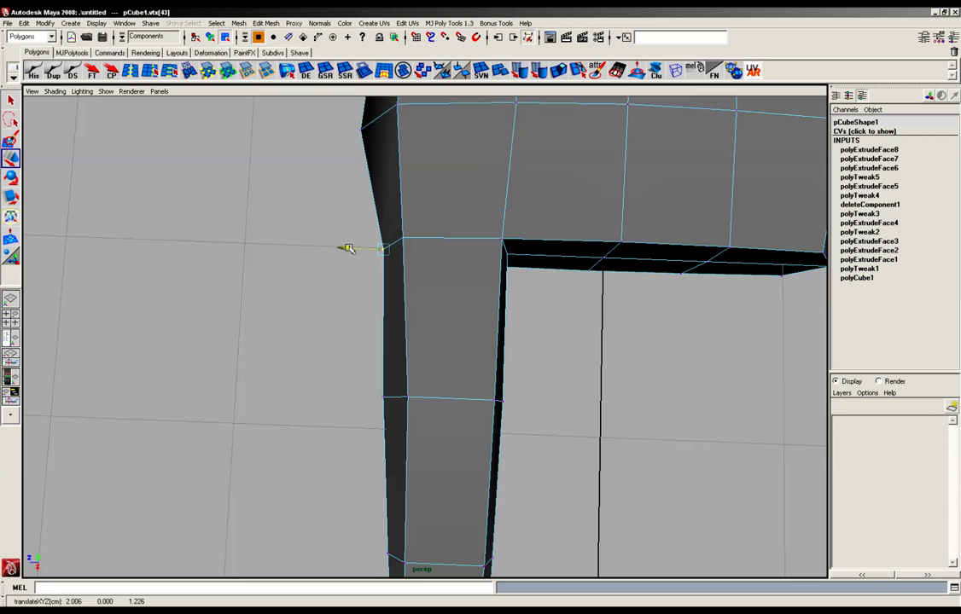
{"action": "left_click", "coordinate": [384, 396]}
Move the top vertices on the finger's inner side inward along Z at its three middle edge loops.
{"action": "left_click_drag", "start_coordinate": [398, 364], "coordinate": [550, 354], "text": "alt"}
{"action": "middle_click_drag", "start_coordinate": [386, 371], "coordinate": [387, 371], "text": "alt"}
{"action": "right_click_drag", "start_coordinate": [387, 371], "coordinate": [515, 404], "text": "alt"}
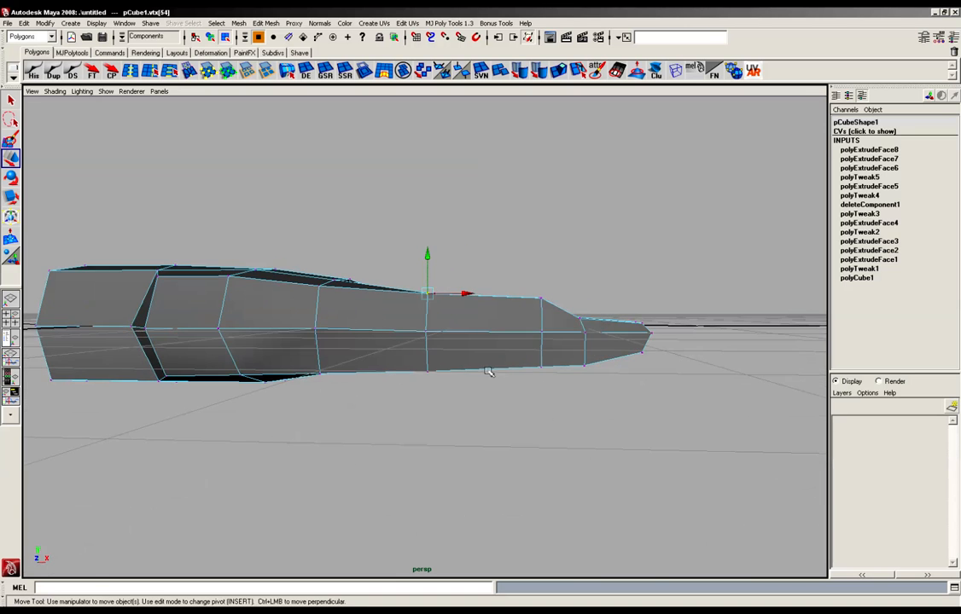
{"action": "left_click_drag", "start_coordinate": [488, 372], "coordinate": [478, 315], "text": "alt"}
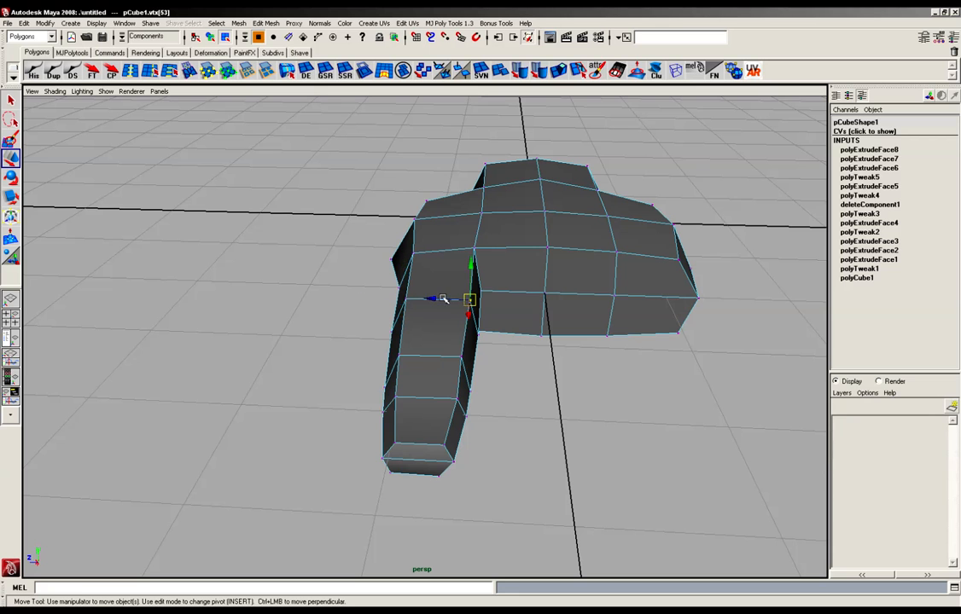
{"action": "left_click_drag", "start_coordinate": [434, 298], "coordinate": [431, 298]}
{"action": "left_click", "coordinate": [455, 356]}
{"action": "left_click_drag", "start_coordinate": [426, 356], "coordinate": [418, 356]}
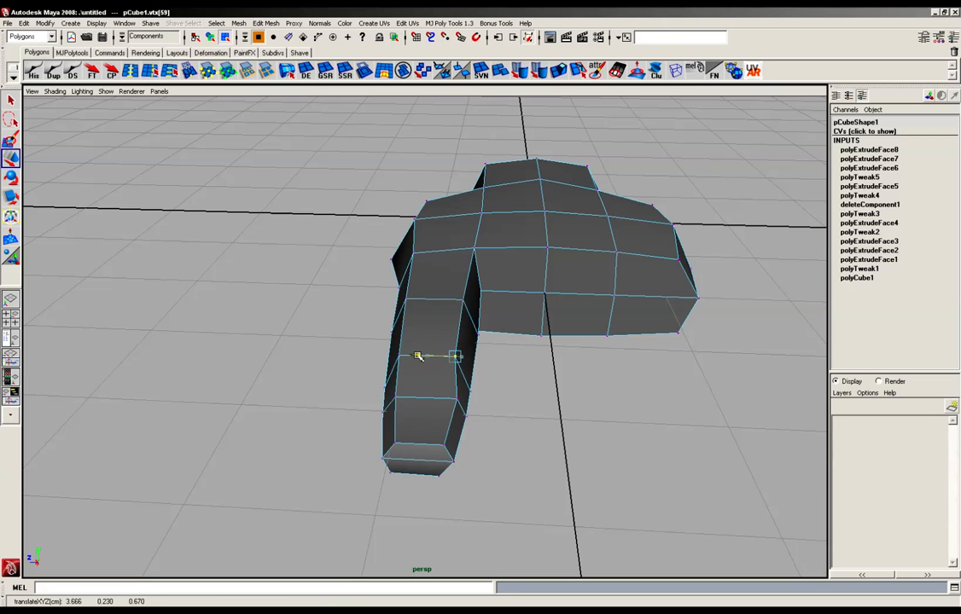
{"action": "left_click", "coordinate": [456, 398]}
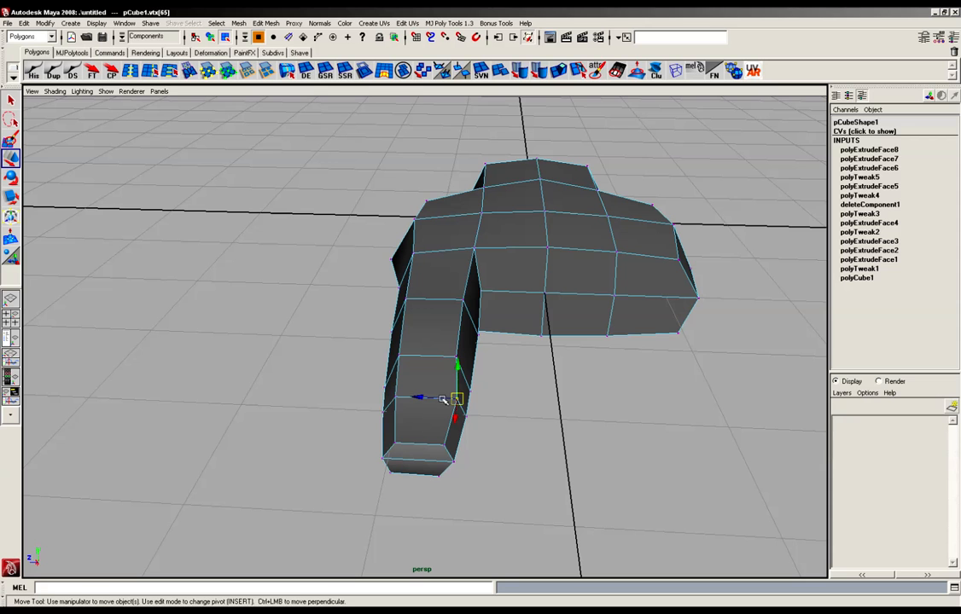
{"action": "left_click_drag", "start_coordinate": [436, 399], "coordinate": [433, 399]}
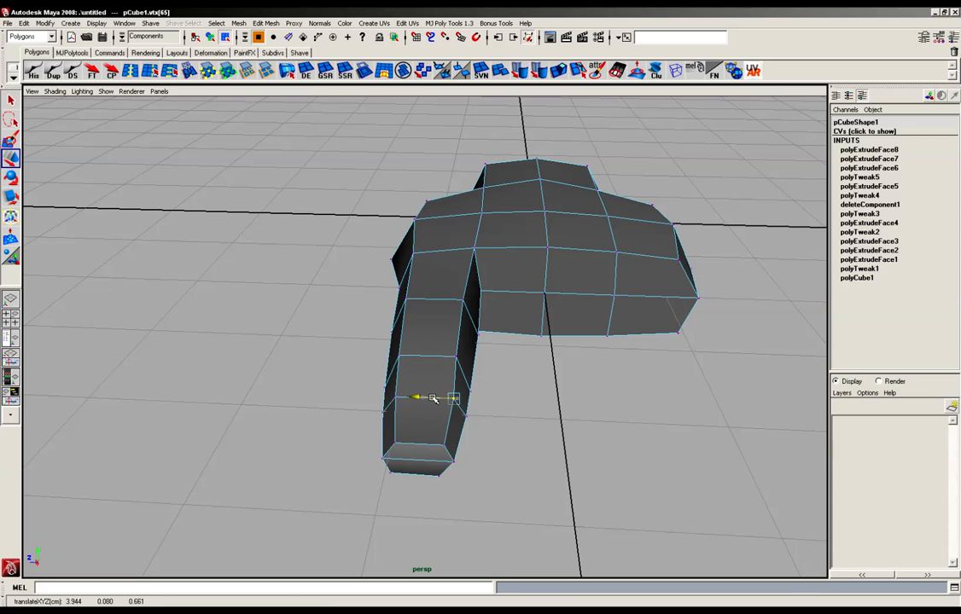
Move the top vertices on the finger's outer side inward along Z at the same three edge loops.
{"action": "left_click", "coordinate": [408, 300]}
{"action": "left_click", "coordinate": [399, 354]}
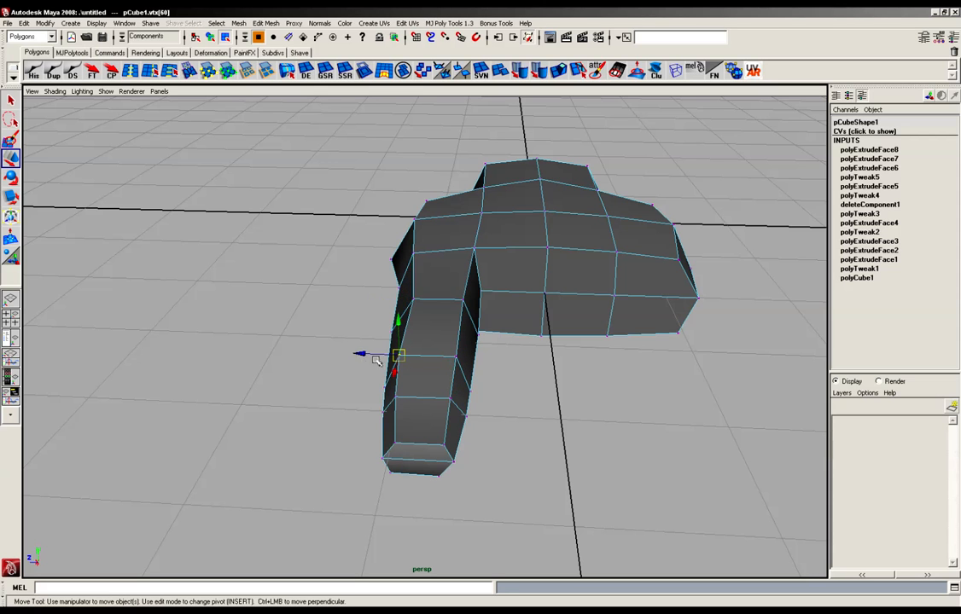
{"action": "left_click_drag", "start_coordinate": [361, 353], "coordinate": [365, 355]}
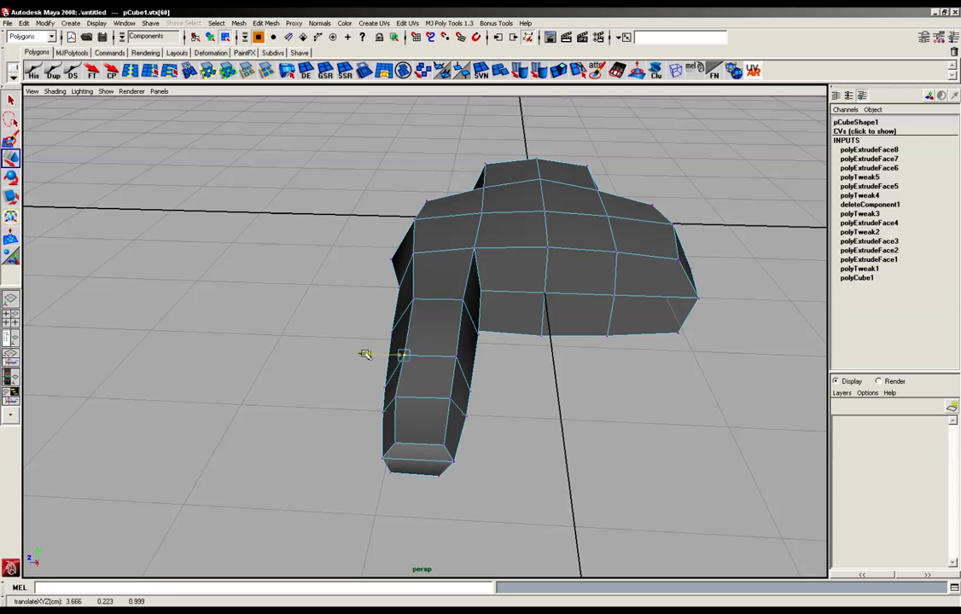
{"action": "left_click", "coordinate": [392, 401]}
{"action": "left_click_drag", "start_coordinate": [356, 398], "coordinate": [364, 398]}
Scale the fingertip's last two edge loops along Z, adjusting the inner of the two again on its own.
{"action": "left_click_drag", "start_coordinate": [416, 331], "coordinate": [430, 398], "text": "alt"}
{"action": "left_click_drag", "start_coordinate": [435, 452], "coordinate": [502, 493]}
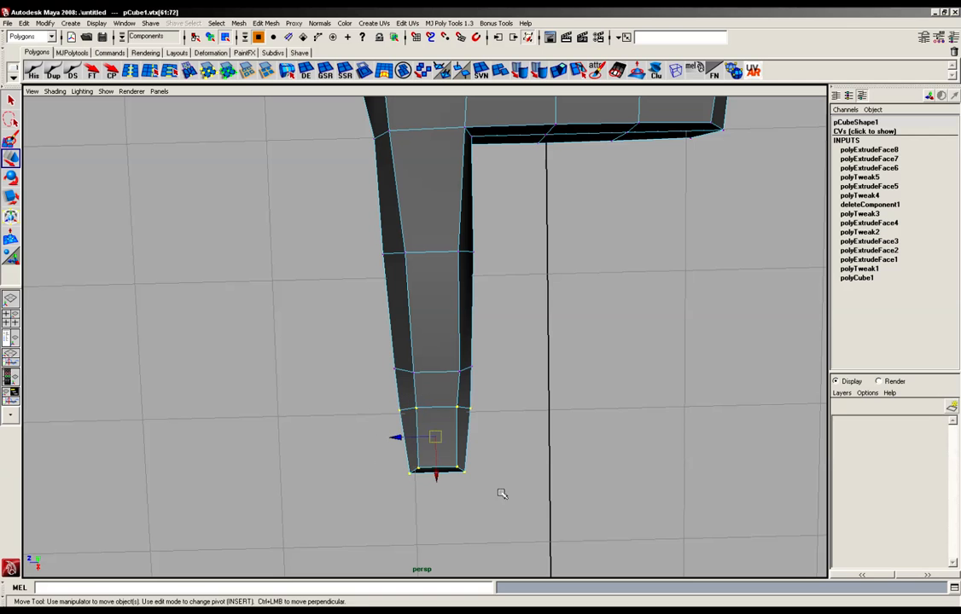
{"action": "key", "text": "r"}
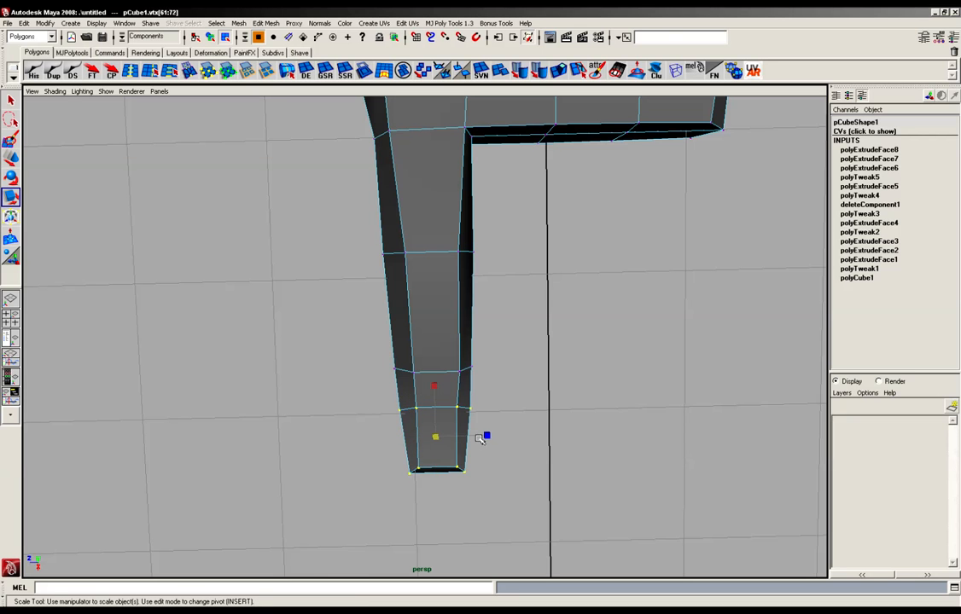
{"action": "left_click_drag", "start_coordinate": [479, 436], "coordinate": [481, 434]}
{"action": "left_click_drag", "start_coordinate": [493, 392], "coordinate": [379, 429]}
{"action": "left_click_drag", "start_coordinate": [484, 404], "coordinate": [523, 351]}
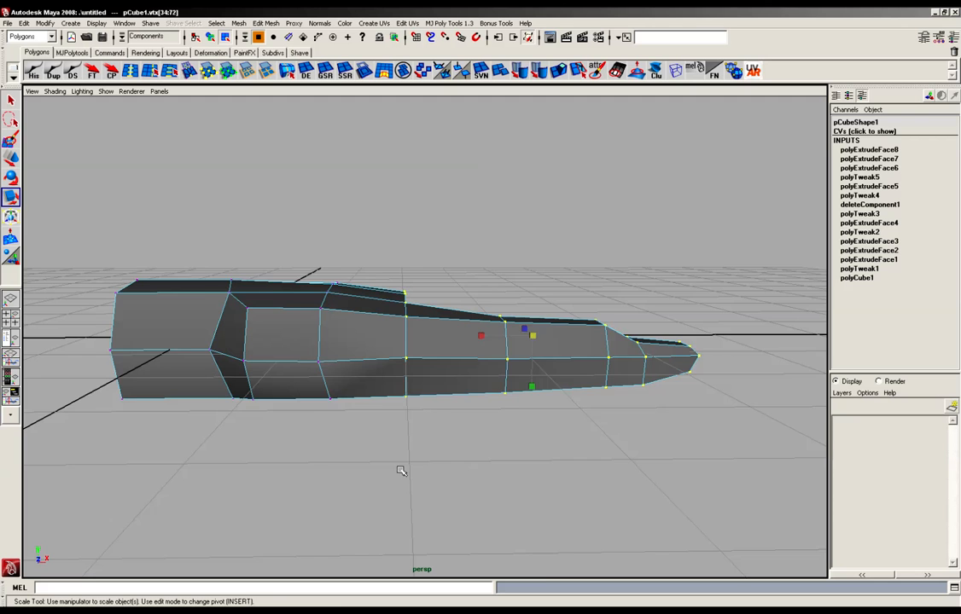
Move all of the finger's vertices outward along X, away from the palm.
{"action": "key", "text": "w"}
{"action": "left_click_drag", "start_coordinate": [401, 471], "coordinate": [401, 434], "text": "alt"}
{"action": "left_click_drag", "start_coordinate": [505, 351], "coordinate": [535, 350]}
Move the palm's edge loop just behind the finger's base along X toward the fingertip and clear the selection.
{"action": "left_click_drag", "start_coordinate": [393, 387], "coordinate": [256, 231], "text": "alt"}
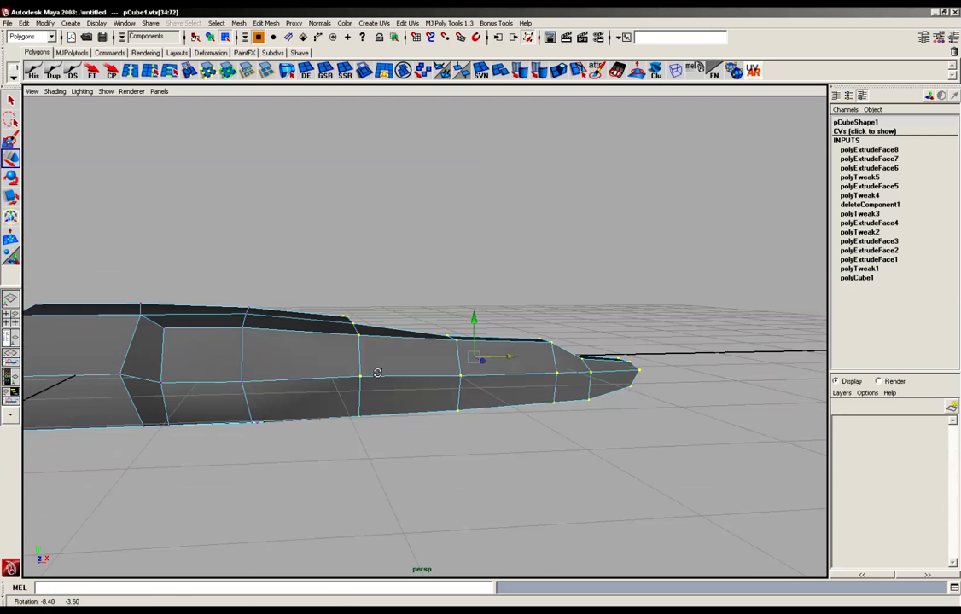
{"action": "left_click_drag", "start_coordinate": [208, 497], "coordinate": [208, 495]}
{"action": "left_click_drag", "start_coordinate": [260, 472], "coordinate": [282, 427], "text": "alt"}
{"action": "left_click_drag", "start_coordinate": [290, 409], "coordinate": [306, 409]}
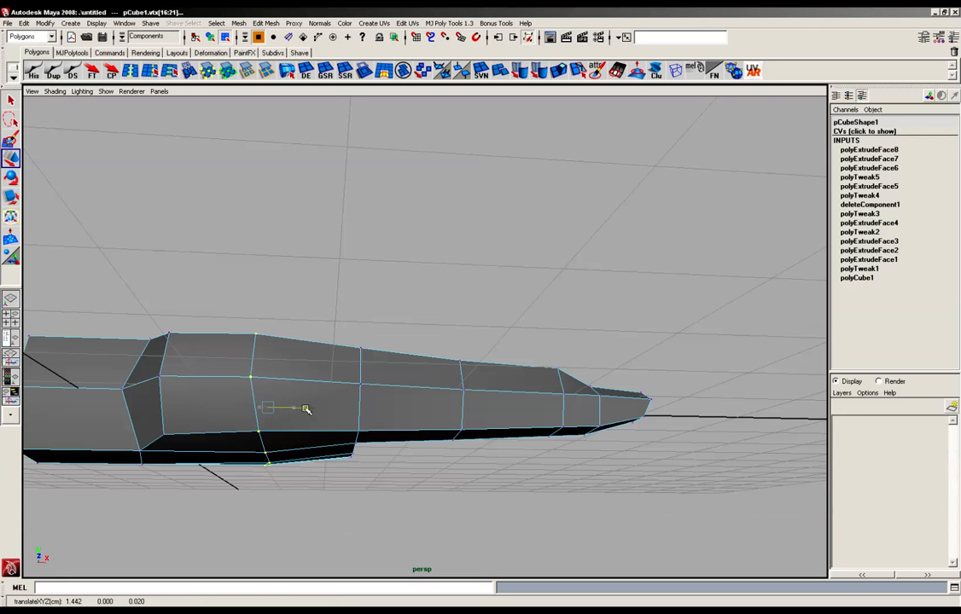
{"action": "key", "text": "q"}
{"action": "left_click", "coordinate": [486, 486]}
Examine the finger and palm from the side, above and below to check the overall shape.
{"action": "left_click_drag", "start_coordinate": [487, 486], "coordinate": [446, 461], "text": "alt"}
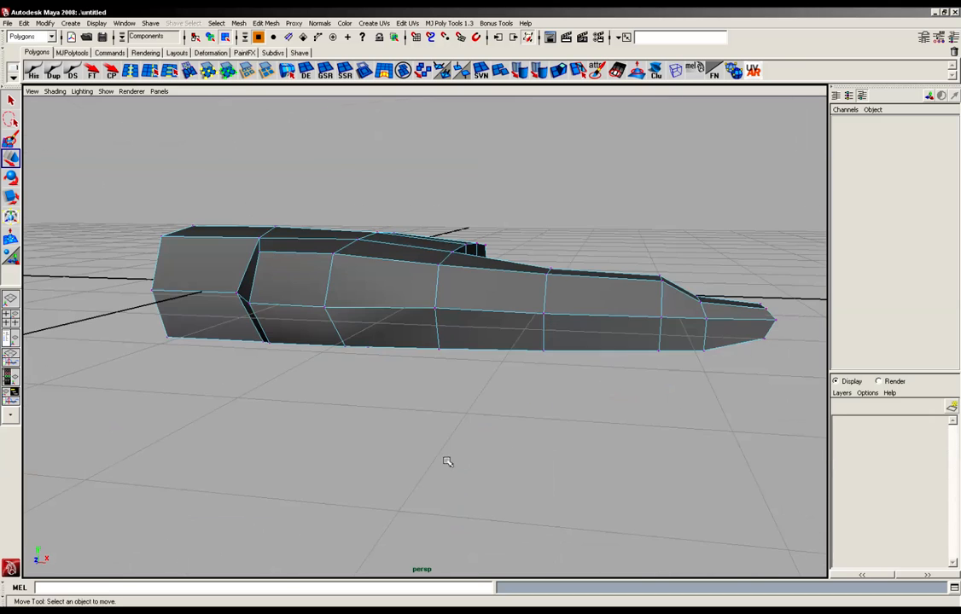
{"action": "left_click_drag", "start_coordinate": [553, 316], "coordinate": [476, 291], "text": "alt"}
{"action": "left_click_drag", "start_coordinate": [262, 319], "coordinate": [380, 317], "text": "alt"}
{"action": "middle_click_drag", "start_coordinate": [379, 317], "coordinate": [413, 292], "text": "alt"}
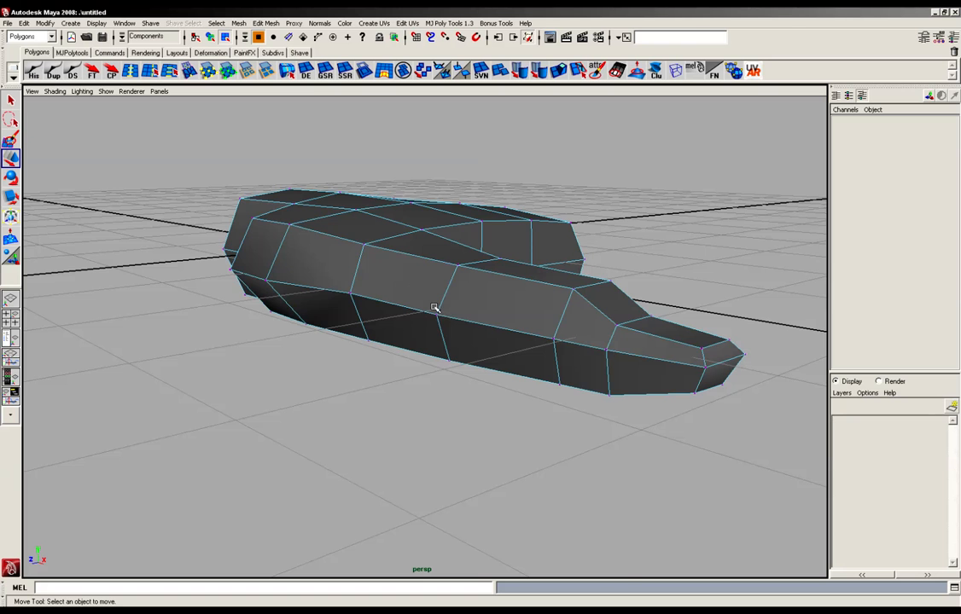
{"action": "left_click_drag", "start_coordinate": [434, 307], "coordinate": [530, 232], "text": "alt"}
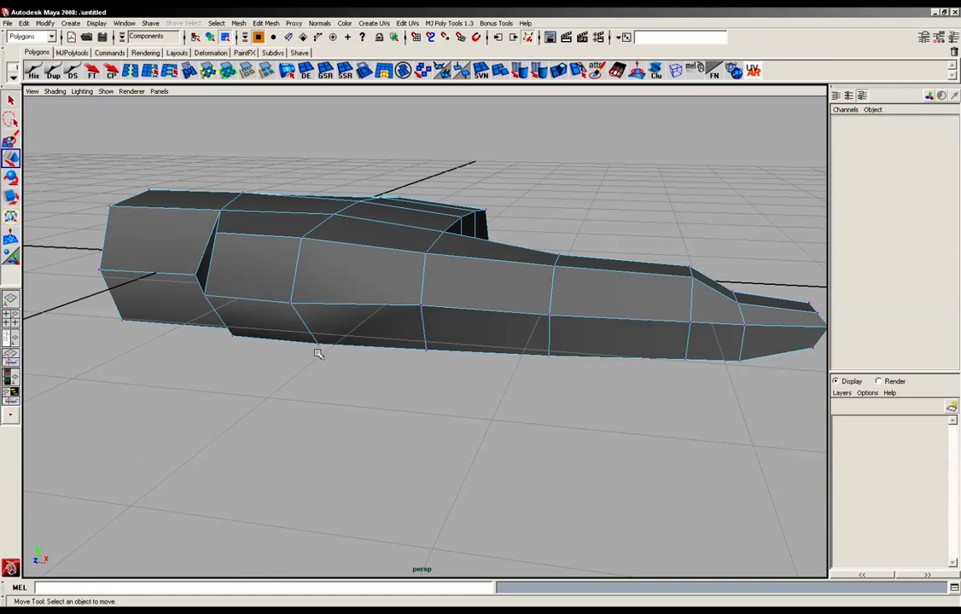
{"action": "left_click_drag", "start_coordinate": [317, 353], "coordinate": [341, 364], "text": "alt"}
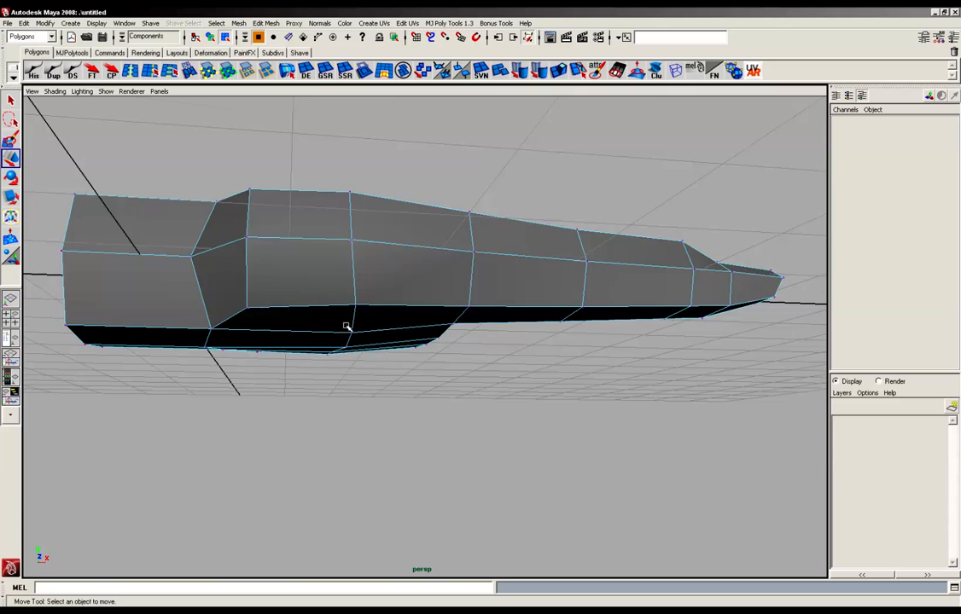
{"action": "left_click_drag", "start_coordinate": [347, 327], "coordinate": [427, 369], "text": "alt"}
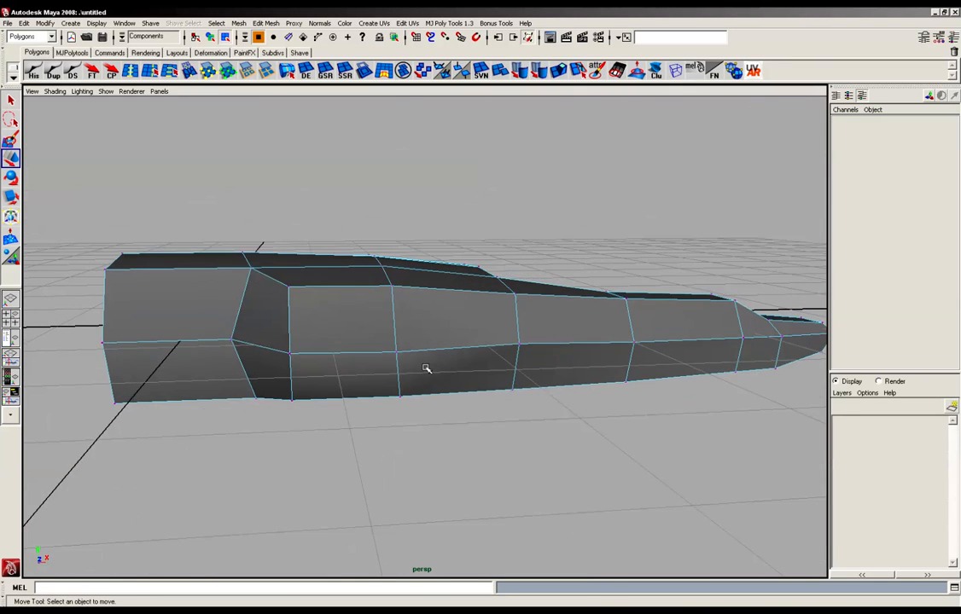
{"action": "left_click_drag", "start_coordinate": [443, 291], "coordinate": [404, 281], "text": "alt"}
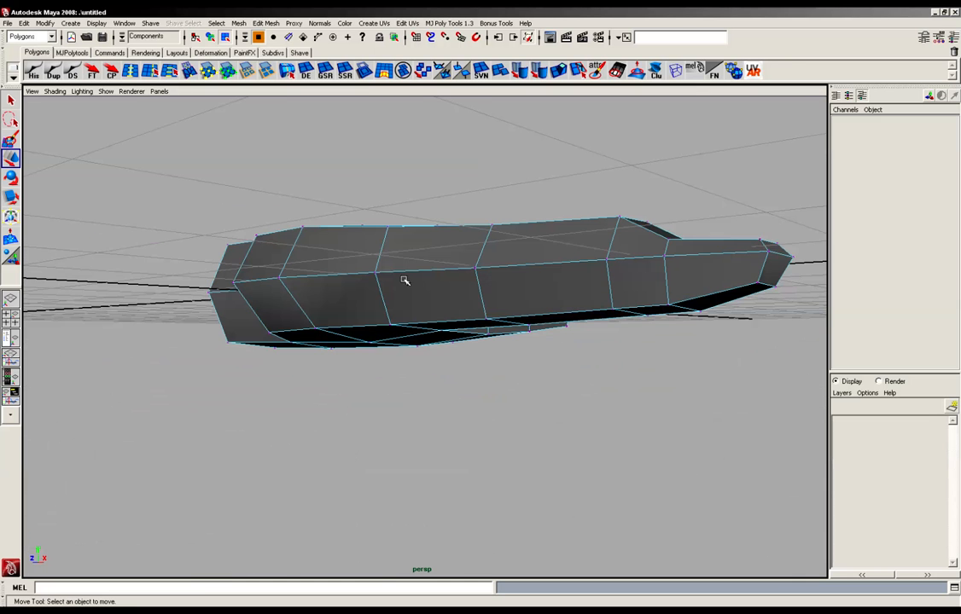
{"action": "left_click_drag", "start_coordinate": [433, 320], "coordinate": [318, 323], "text": "alt"}
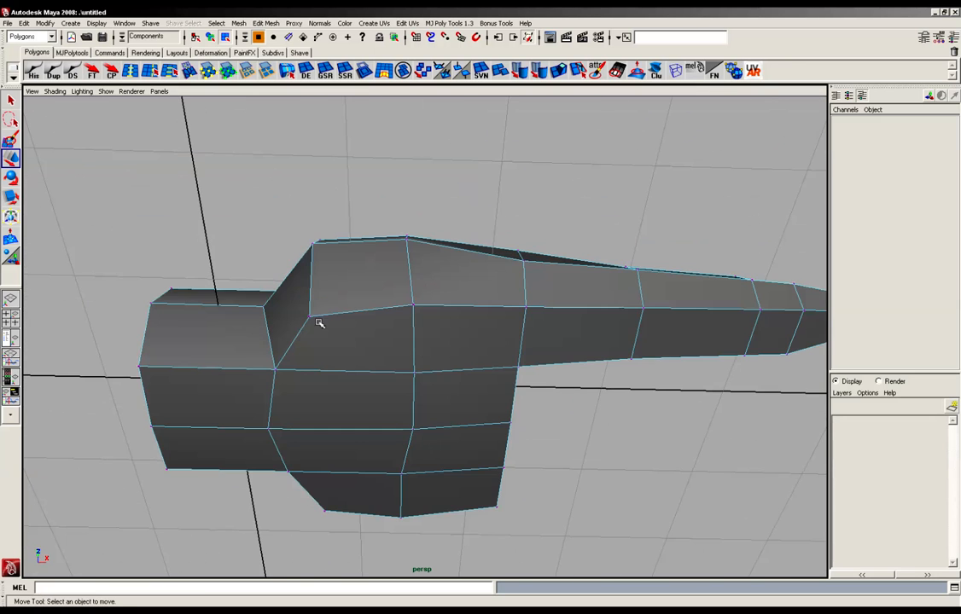
Hide the grid in the perspective view.
{"action": "left_click", "coordinate": [103, 92]}
{"action": "left_click", "coordinate": [128, 348]}
{"action": "left_click_drag", "start_coordinate": [290, 307], "coordinate": [385, 269], "text": "alt"}
Extrude the palm's lower side face and adjoining underside face behind the finger, scale them to about 0.78, and pull them outward.
{"action": "right_click_drag", "start_coordinate": [385, 269], "coordinate": [391, 295]}
{"action": "left_click", "coordinate": [390, 271]}
{"action": "left_click", "coordinate": [393, 339], "text": "shift"}
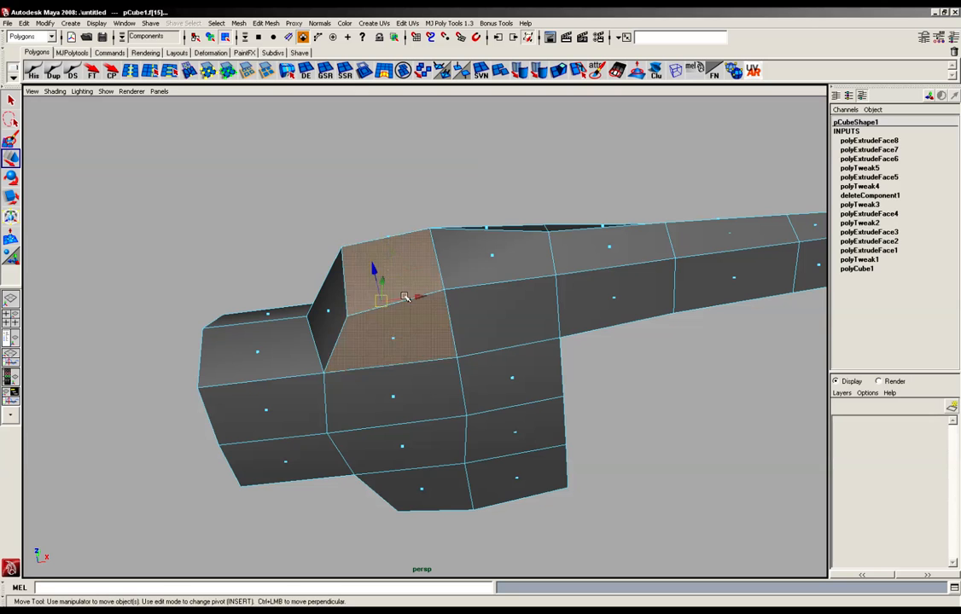
{"action": "left_click_drag", "start_coordinate": [377, 290], "coordinate": [433, 362], "text": "alt"}
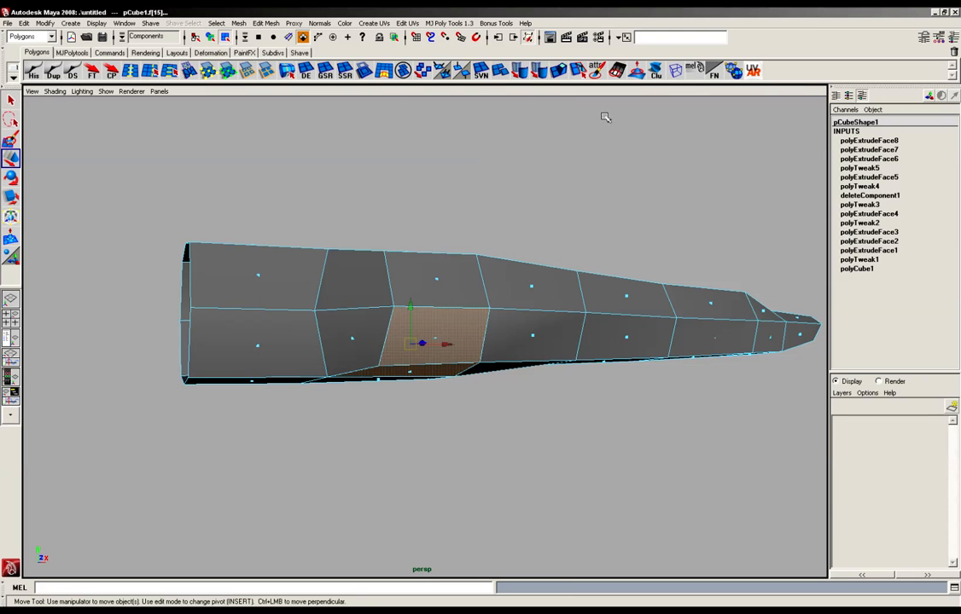
{"action": "left_click", "coordinate": [498, 70]}
{"action": "left_click_drag", "start_coordinate": [494, 327], "coordinate": [478, 307], "text": "alt"}
{"action": "left_click", "coordinate": [465, 280]}
{"action": "left_click_drag", "start_coordinate": [416, 277], "coordinate": [394, 278]}
{"action": "left_click_drag", "start_coordinate": [443, 318], "coordinate": [474, 335], "text": "alt"}
{"action": "key", "text": "w"}
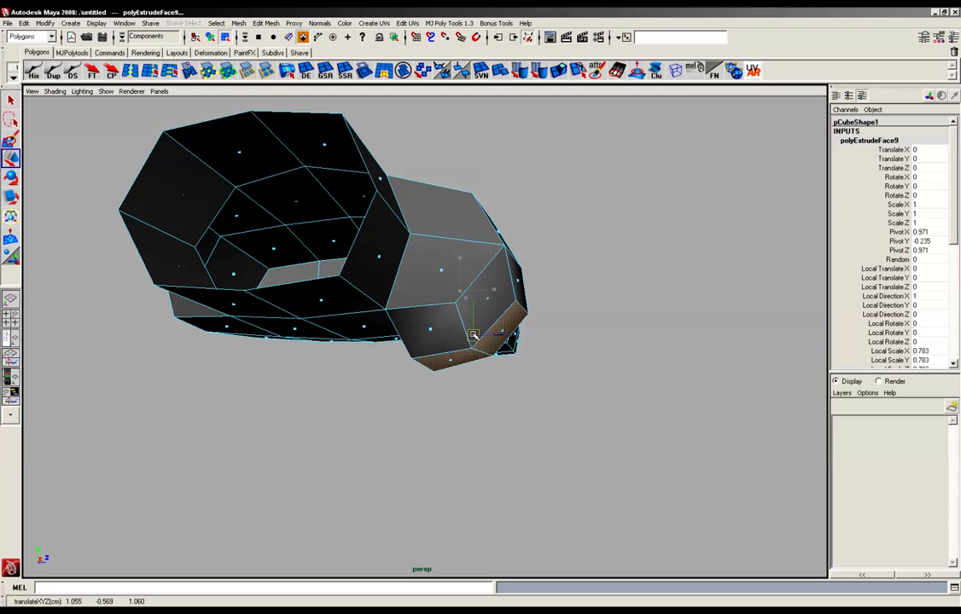